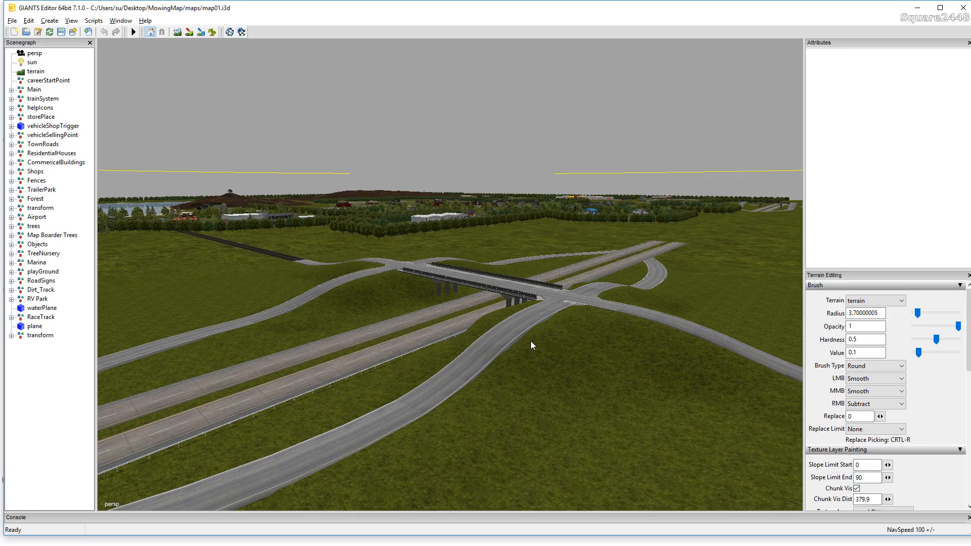
# - Examine the highway overpass, its ramps and the place where its road ends short of the town streets
pyautogui.moveTo(483, 359); pyautogui.dragTo(425, 324, button='right')
pyautogui.scroll(5, 425, 324)
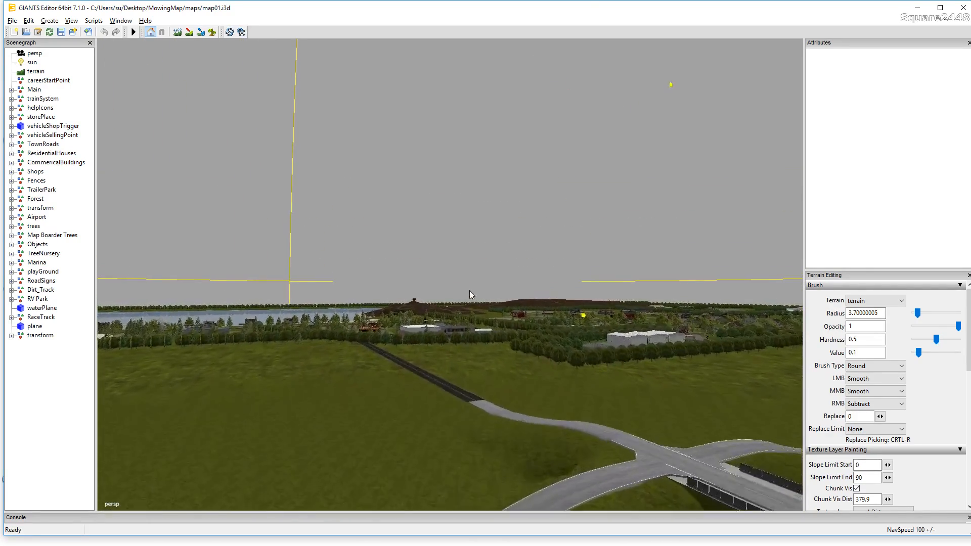
pyautogui.scroll(5, 503, 277)
pyautogui.moveTo(545, 256); pyautogui.dragTo(322, 247, button='right')
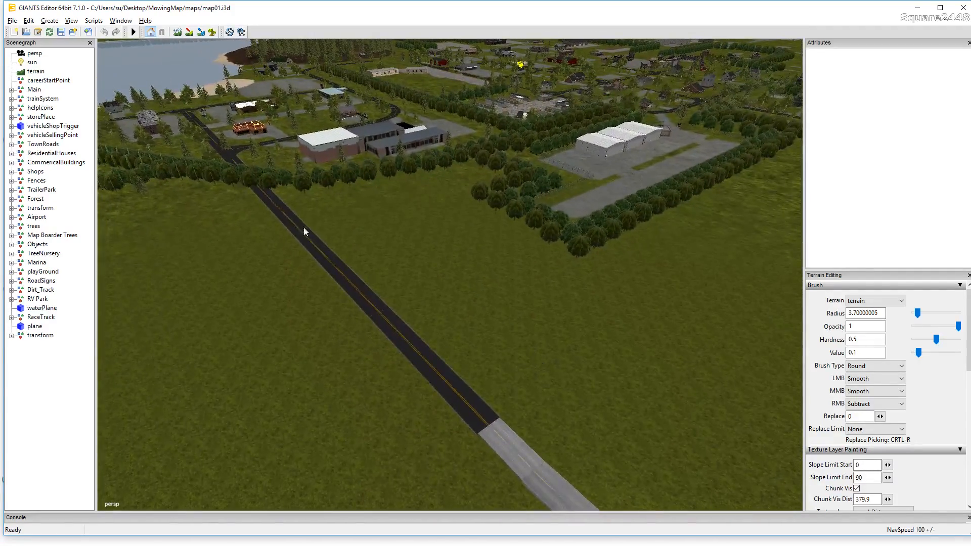
pyautogui.keyDown('alt'); pyautogui.moveTo(370, 338); pyautogui.dragTo(440, 343); pyautogui.keyUp('alt')
pyautogui.keyDown('alt'); pyautogui.moveTo(439, 343); pyautogui.dragTo(658, 114, button='right'); pyautogui.keyUp('alt')
pyautogui.keyDown('alt'); pyautogui.moveTo(487, 353); pyautogui.dragTo(618, 195, button='right'); pyautogui.keyUp('alt')
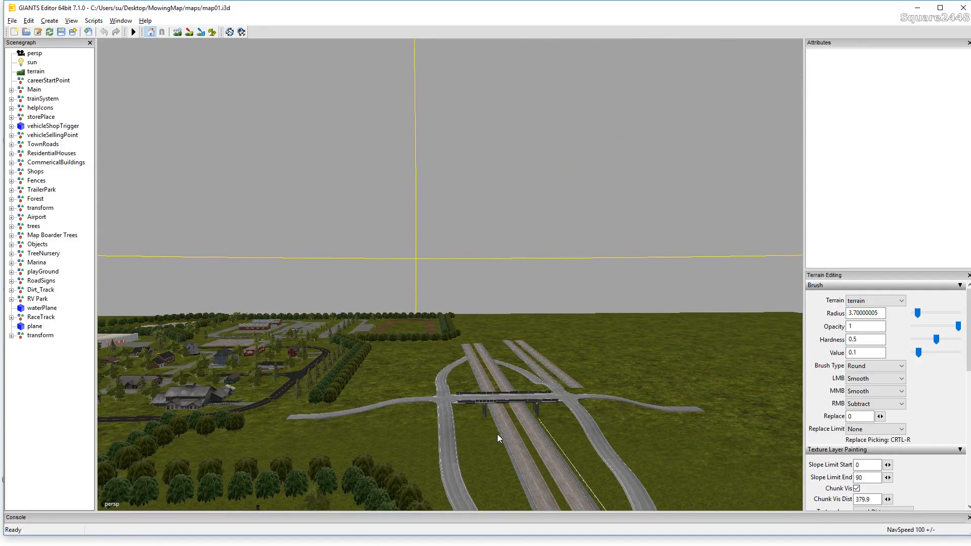
pyautogui.keyDown('alt'); pyautogui.moveTo(499, 432); pyautogui.dragTo(572, 327, button='right'); pyautogui.keyUp('alt')
pyautogui.keyDown('alt'); pyautogui.moveTo(572, 327); pyautogui.dragTo(422, 392); pyautogui.keyUp('alt')
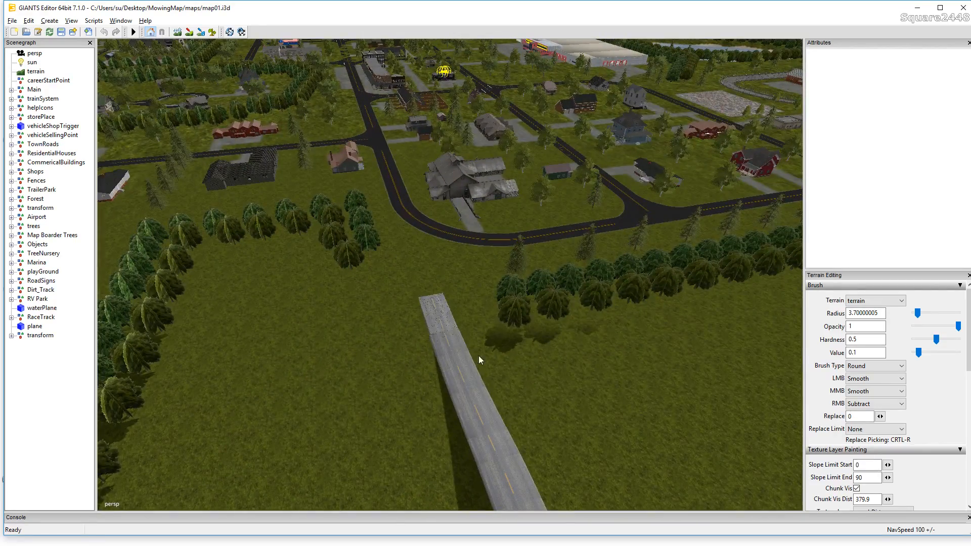
pyautogui.keyDown('alt'); pyautogui.moveTo(487, 360); pyautogui.dragTo(469, 316); pyautogui.keyUp('alt')
pyautogui.keyDown('alt'); pyautogui.moveTo(468, 317); pyautogui.dragTo(417, 475, button='right'); pyautogui.keyUp('alt')
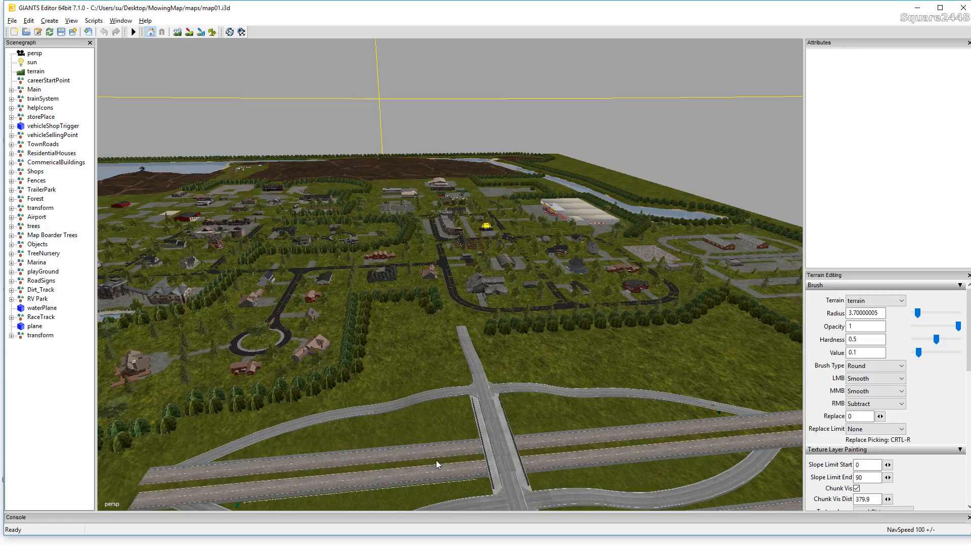
# - Delete the curved street piece beside the large farmhouse, in front of the overpass road's end
pyautogui.keyDown('alt'); pyautogui.moveTo(477, 412); pyautogui.dragTo(560, 218, button='right'); pyautogui.keyUp('alt')
pyautogui.keyDown('alt'); pyautogui.moveTo(559, 219); pyautogui.dragTo(567, 263); pyautogui.keyUp('alt')
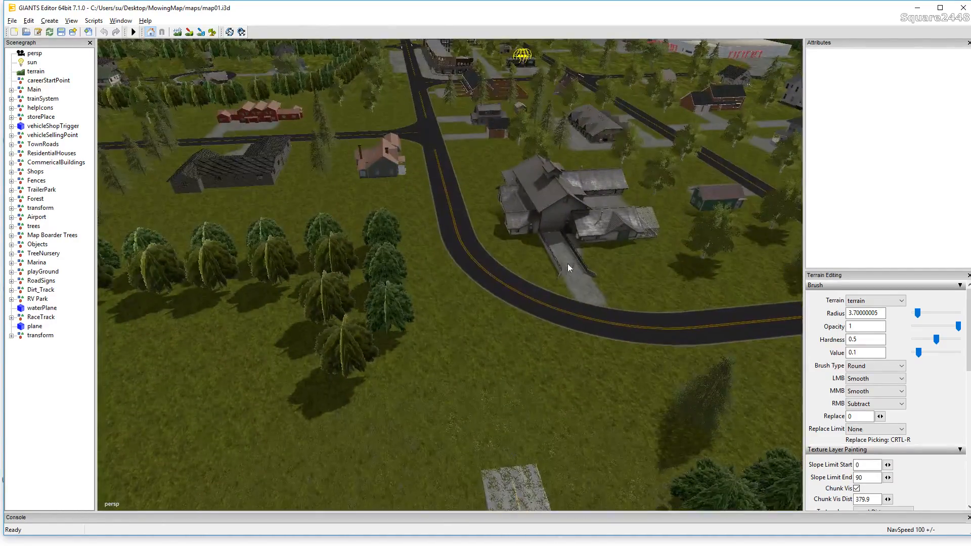
pyautogui.click(545, 307)
pyautogui.press('Delete')
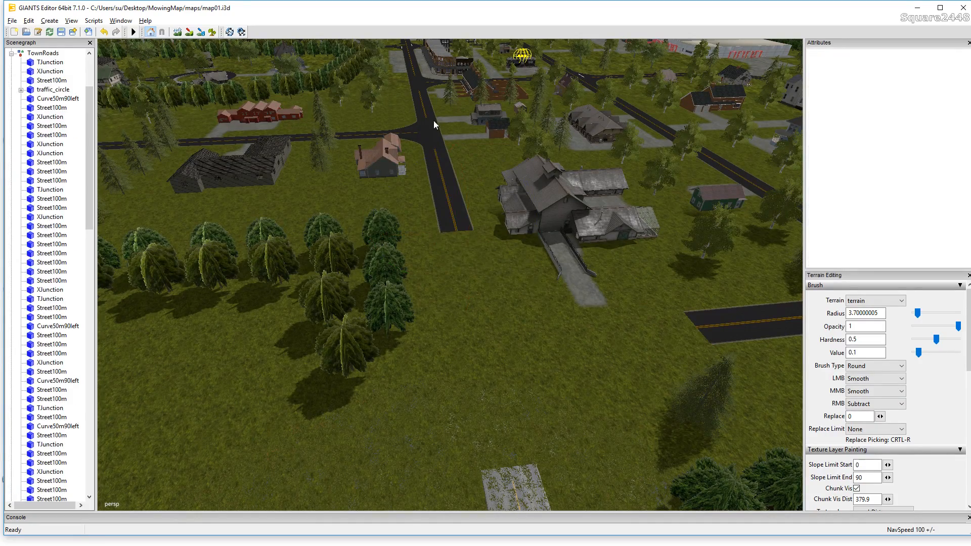
# - Duplicate the nearby T-junction, rotate the copy to -90 on Y, and place it where the curve was
pyautogui.click(430, 129)
pyautogui.hotkey('ctrl', 'd')
pyautogui.moveTo(389, 132); pyautogui.dragTo(414, 514)
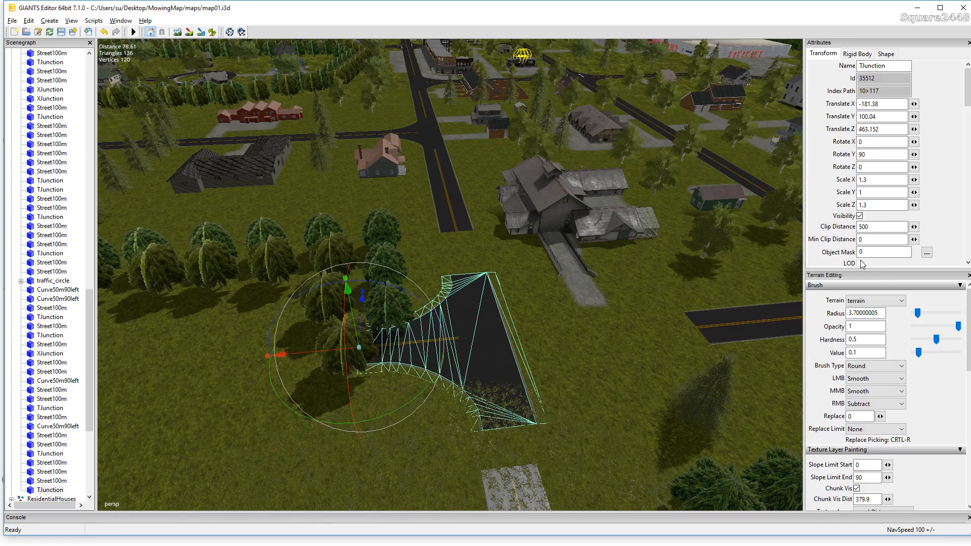
pyautogui.doubleClick(862, 154)
pyautogui.click(860, 154)
pyautogui.write('-')
pyautogui.moveTo(415, 338); pyautogui.dragTo(649, 340)
# - Slide the cut-off street piece along Z to about 508.9 so it reaches the new T-junction
pyautogui.click(767, 327)
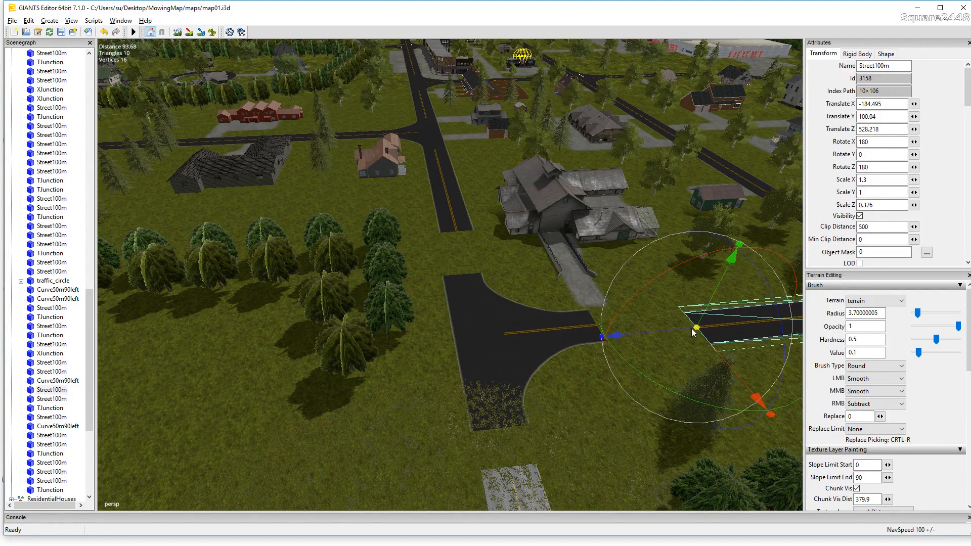
pyautogui.moveTo(685, 329); pyautogui.dragTo(475, 323)
pyautogui.scroll(5, 580, 311)
pyautogui.scroll(-3, 457, 302)
pyautogui.scroll(1, 474, 324)
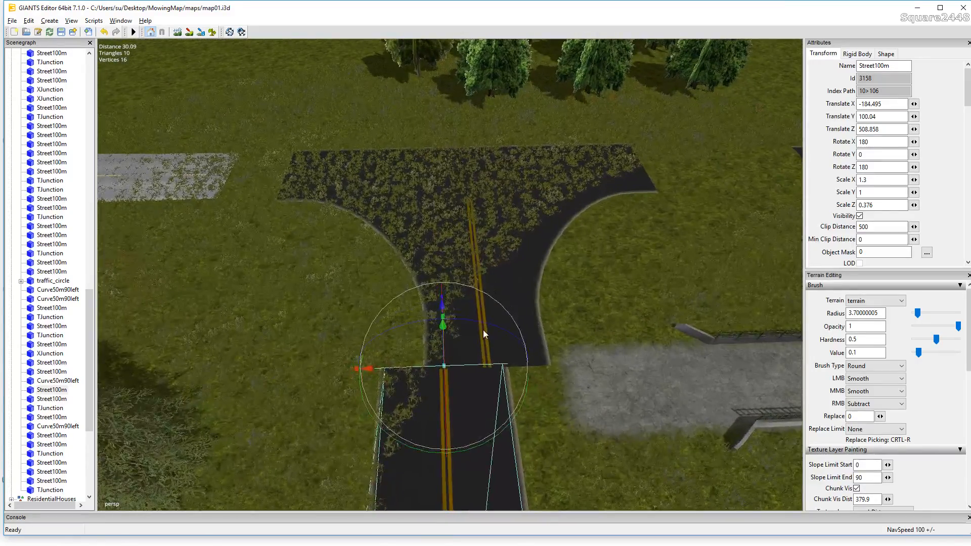
# - Align the new T-junction's stem with the street end, at about X -184.507 and Z 509.129
pyautogui.click(465, 357)
pyautogui.moveTo(461, 366); pyautogui.dragTo(454, 347)
pyautogui.scroll(2, 454, 348)
pyautogui.scroll(6, 454, 347)
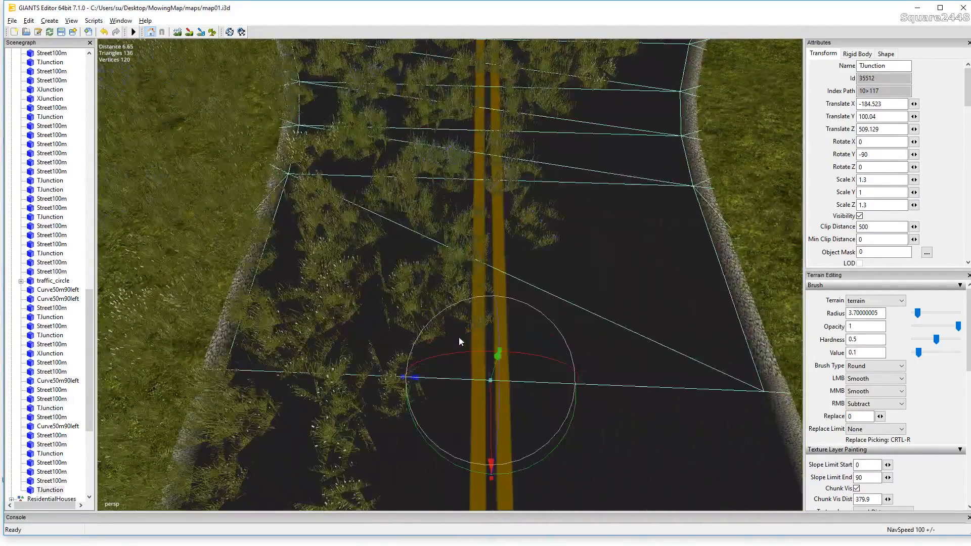
pyautogui.moveTo(472, 379); pyautogui.dragTo(472, 378)
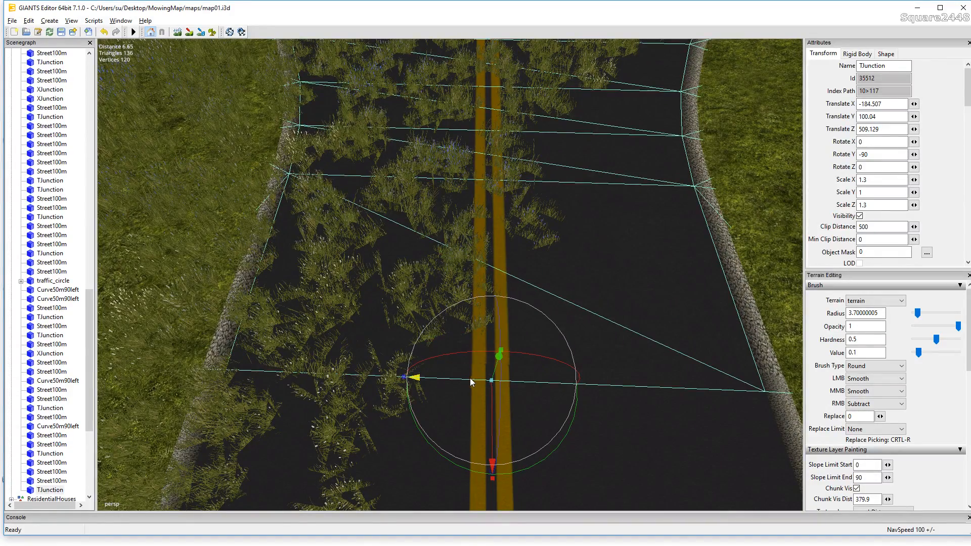
# - Move the end section of the overpass road up against the new T-junction
pyautogui.scroll(-9, 452, 278)
pyautogui.keyDown('alt'); pyautogui.moveTo(450, 275); pyautogui.dragTo(448, 248); pyautogui.keyUp('alt')
pyautogui.click(338, 311)
pyautogui.keyDown('alt'); pyautogui.moveTo(338, 311); pyautogui.dragTo(463, 277); pyautogui.keyUp('alt')
pyautogui.scroll(5, 377, 236)
pyautogui.scroll(-2, 463, 277)
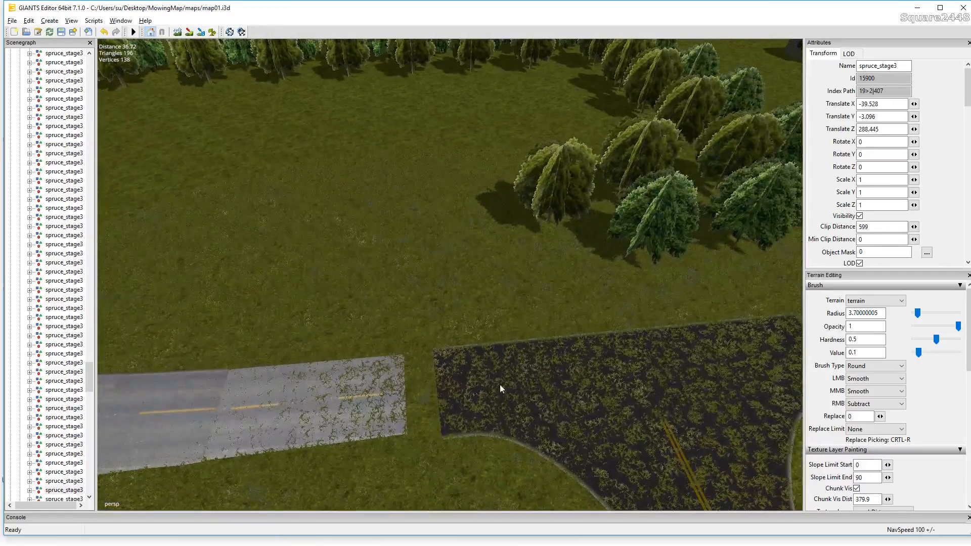
pyautogui.keyDown('alt'); pyautogui.moveTo(490, 387); pyautogui.dragTo(537, 403); pyautogui.keyUp('alt')
pyautogui.click(522, 306)
pyautogui.moveTo(576, 283); pyautogui.dragTo(633, 257)
pyautogui.click(496, 151)
# - Lengthen the street between the upper junction and the new T-junction by setting its Z scale to 0.82
pyautogui.scroll(-4, 502, 147)
pyautogui.keyDown('alt'); pyautogui.moveTo(464, 229); pyautogui.dragTo(566, 163); pyautogui.keyUp('alt')
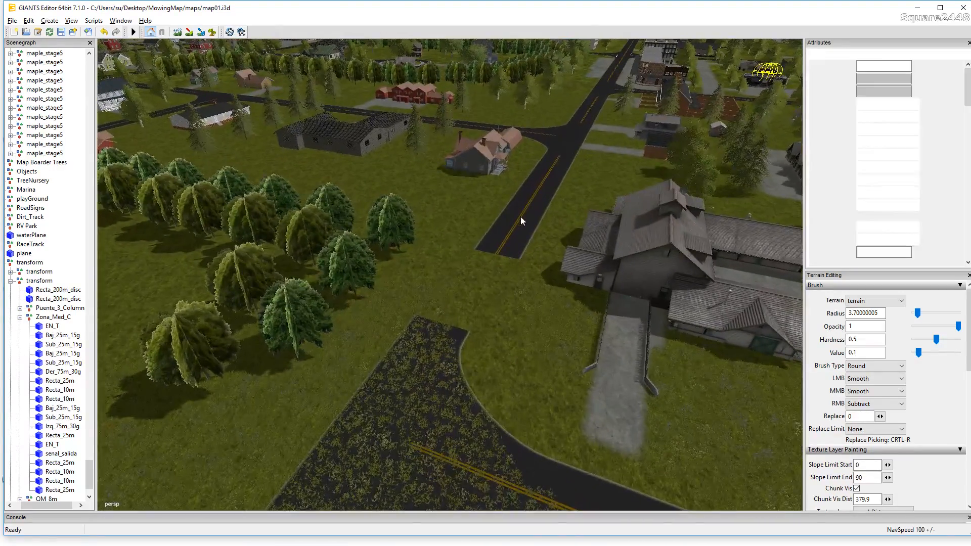
pyautogui.click(520, 221)
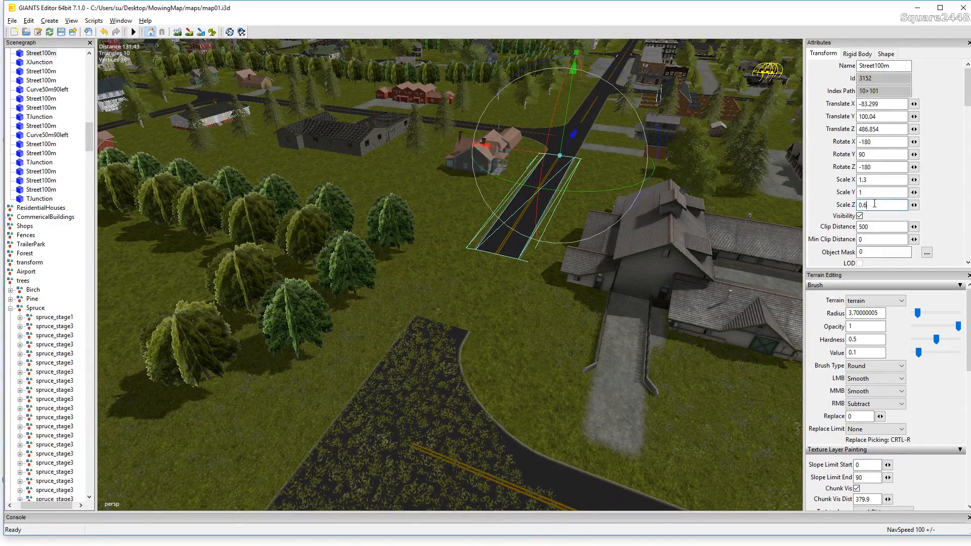
pyautogui.press('BackSpace')
pyautogui.write('8')
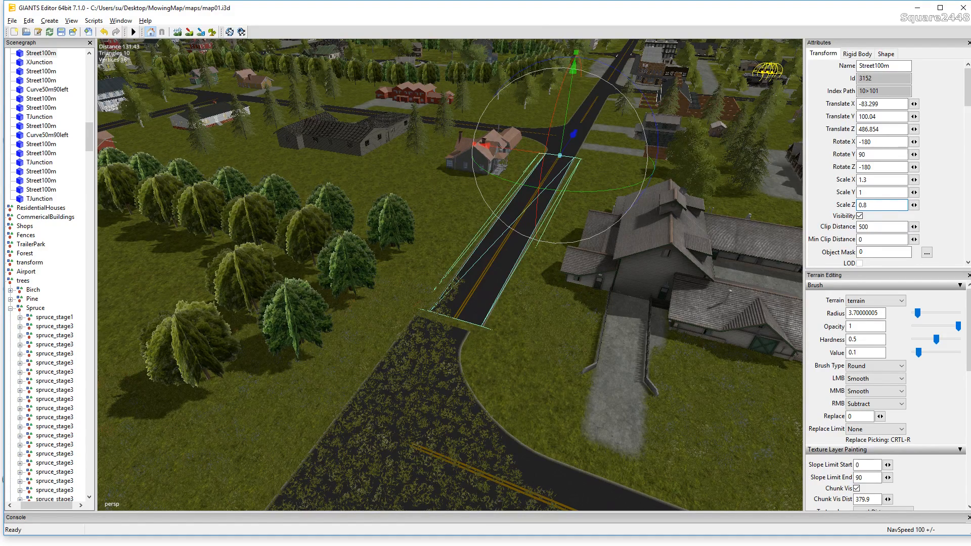
pyautogui.write('2')
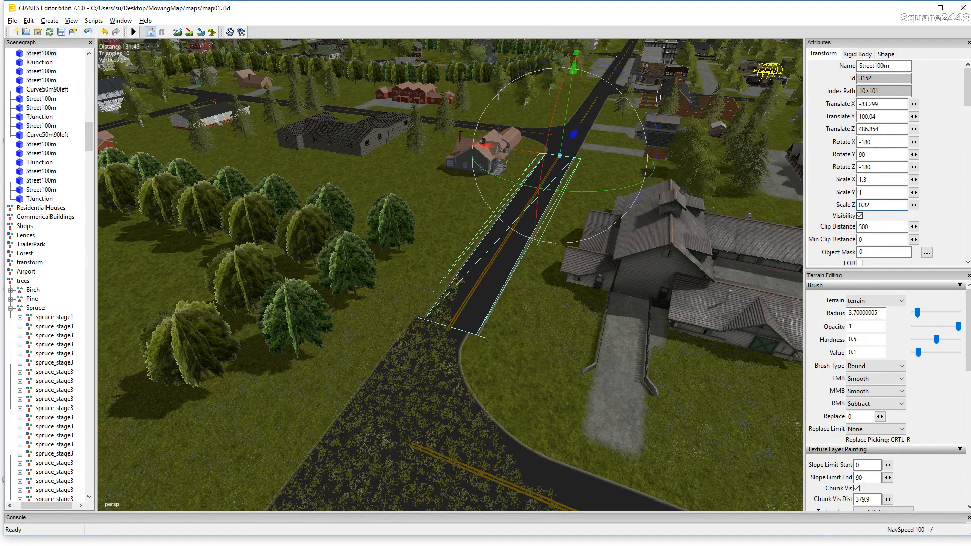
# - Shift the new T-junction along Z to about 510.557 to line it up with the lengthened street
pyautogui.click(438, 406)
pyautogui.scroll(3, 439, 395)
pyautogui.keyDown('alt'); pyautogui.moveTo(439, 390); pyautogui.dragTo(535, 391); pyautogui.keyUp('alt')
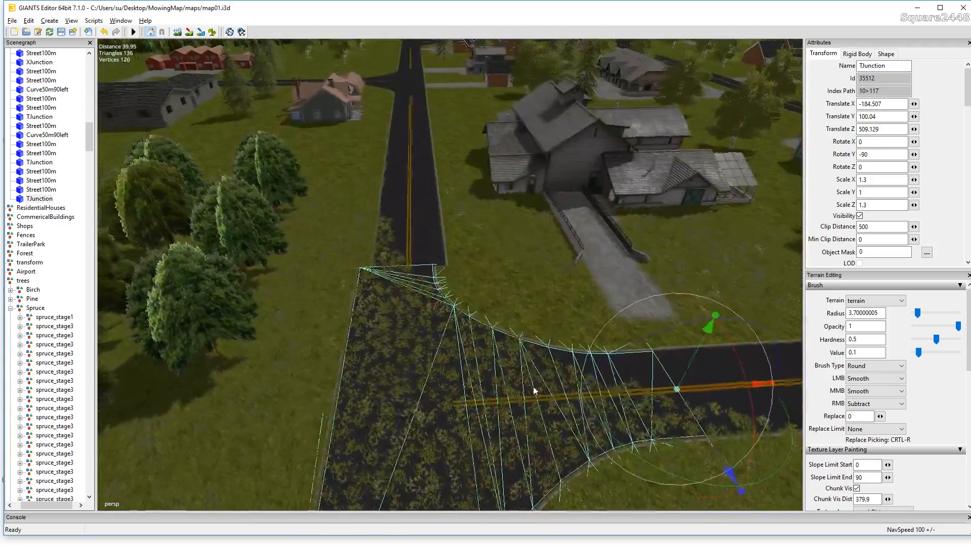
pyautogui.moveTo(711, 391); pyautogui.dragTo(727, 388)
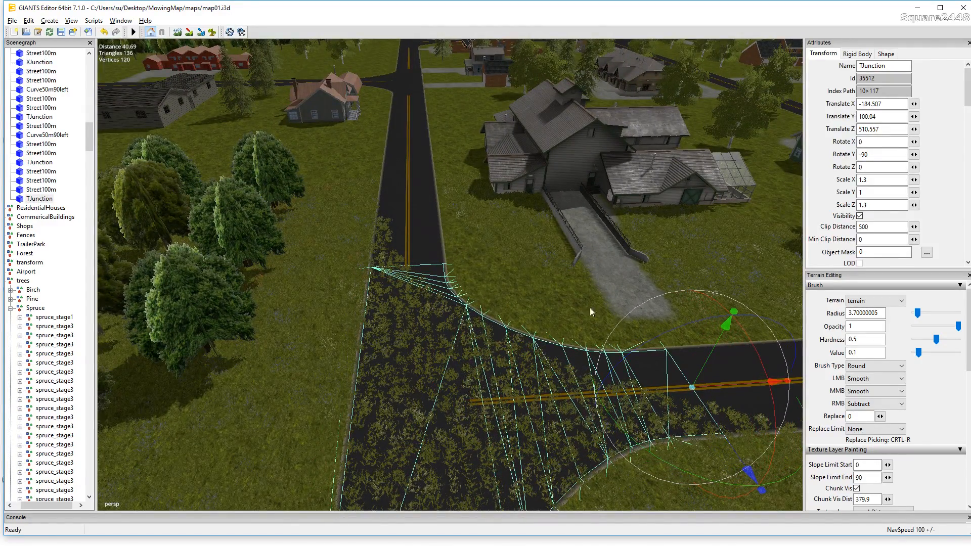
pyautogui.click(571, 309)
# - Select the transform group containing the whole overpass interchange and shift it along Z to about -1486.359
pyautogui.scroll(-3, 557, 311)
pyautogui.keyDown('alt'); pyautogui.moveTo(490, 327); pyautogui.dragTo(404, 367); pyautogui.keyUp('alt')
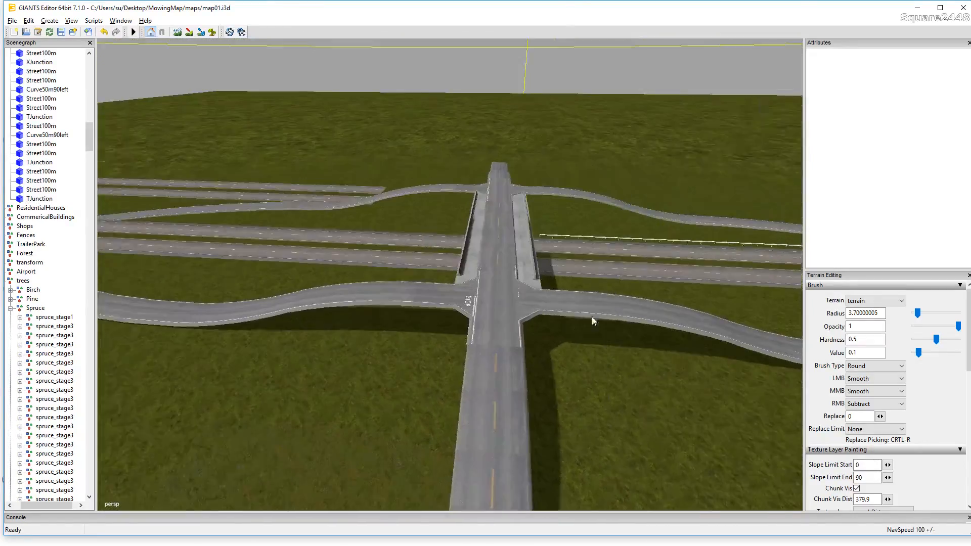
pyautogui.click(536, 310)
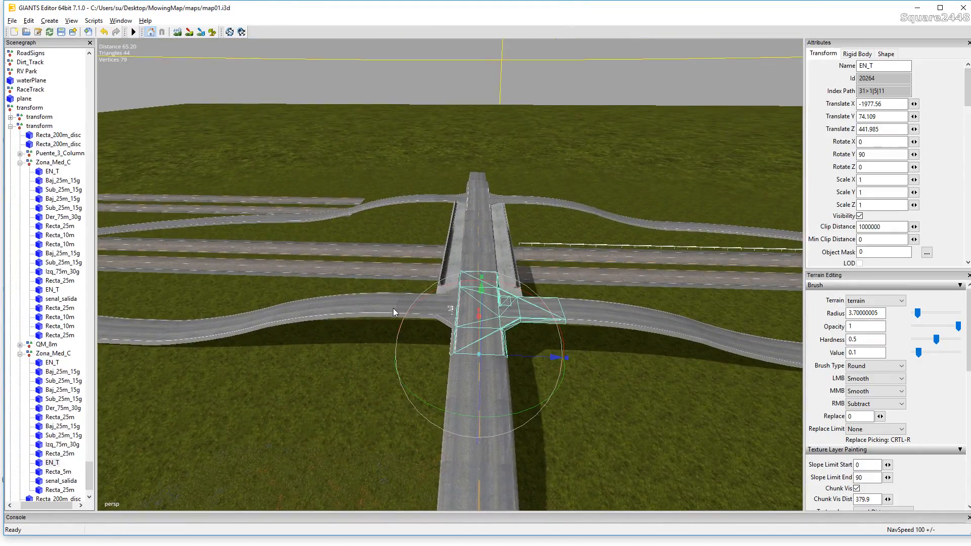
pyautogui.click(59, 353)
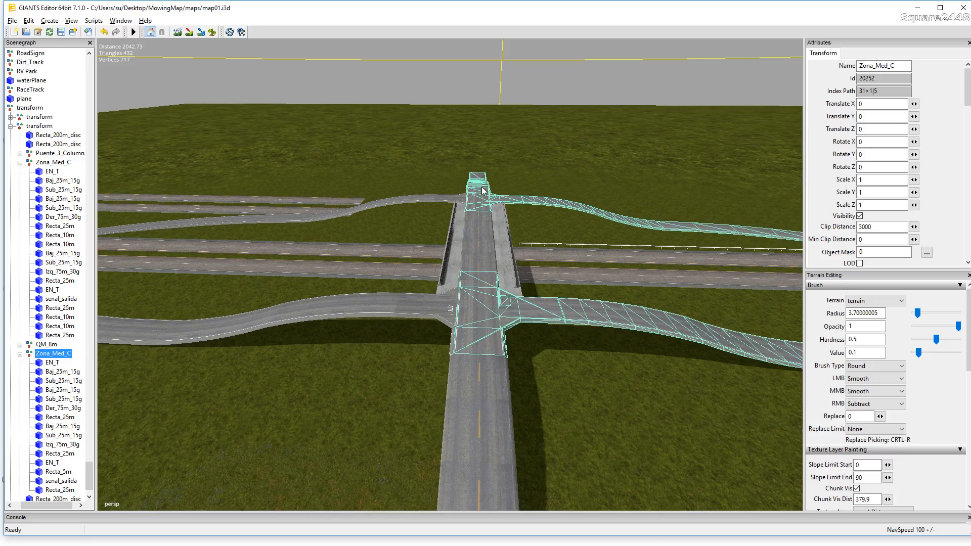
pyautogui.click(37, 126)
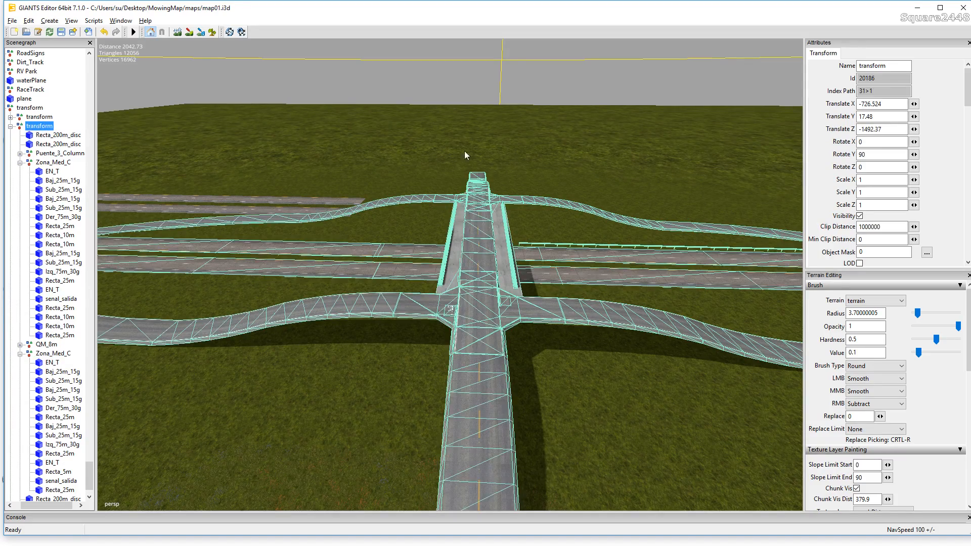
pyautogui.scroll(-4, 437, 198)
pyautogui.keyDown('alt'); pyautogui.moveTo(437, 199); pyautogui.dragTo(541, 133); pyautogui.keyUp('alt')
pyautogui.moveTo(583, 66); pyautogui.dragTo(581, 68)
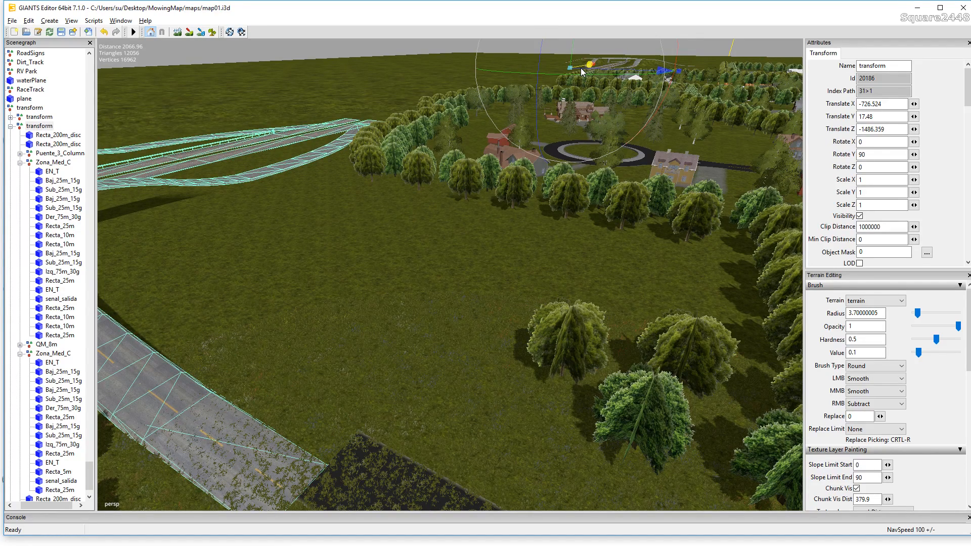
# - Try Z translations of -1488.359 and -1489.359 for the interchange group
pyautogui.click(876, 130)
pyautogui.press('BackSpace')
pyautogui.write('7')
pyautogui.press('BackSpace')
pyautogui.write('6')
pyautogui.press('BackSpace')
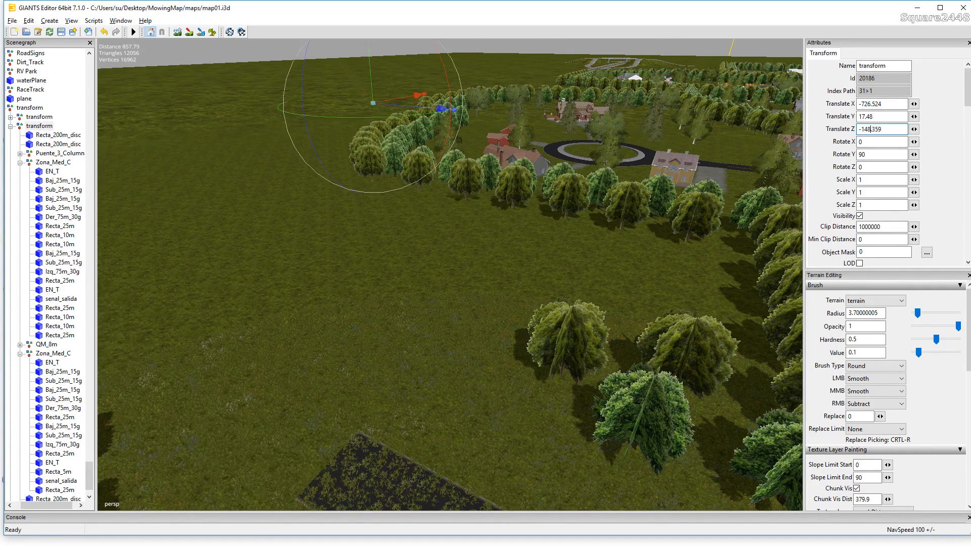
pyautogui.write('8')
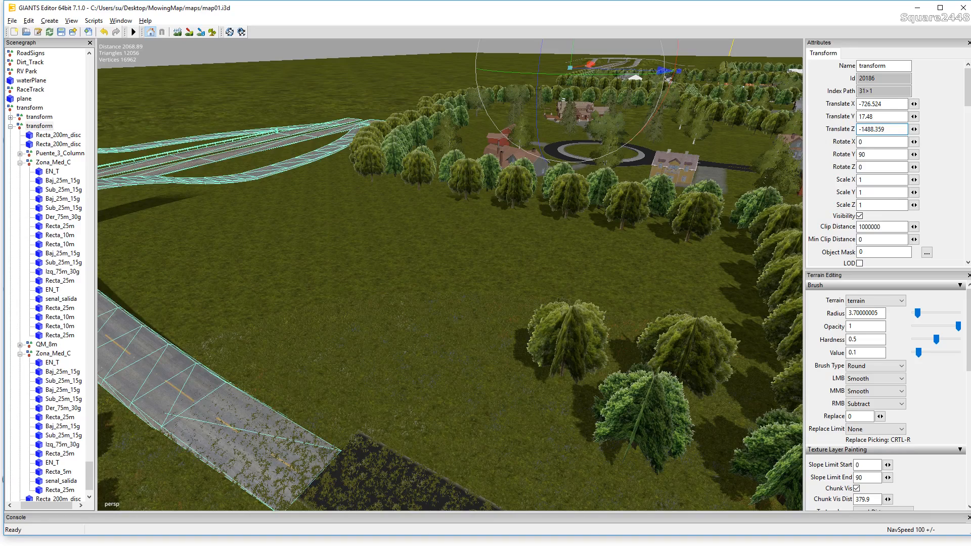
pyautogui.press('BackSpace')
pyautogui.write('9')
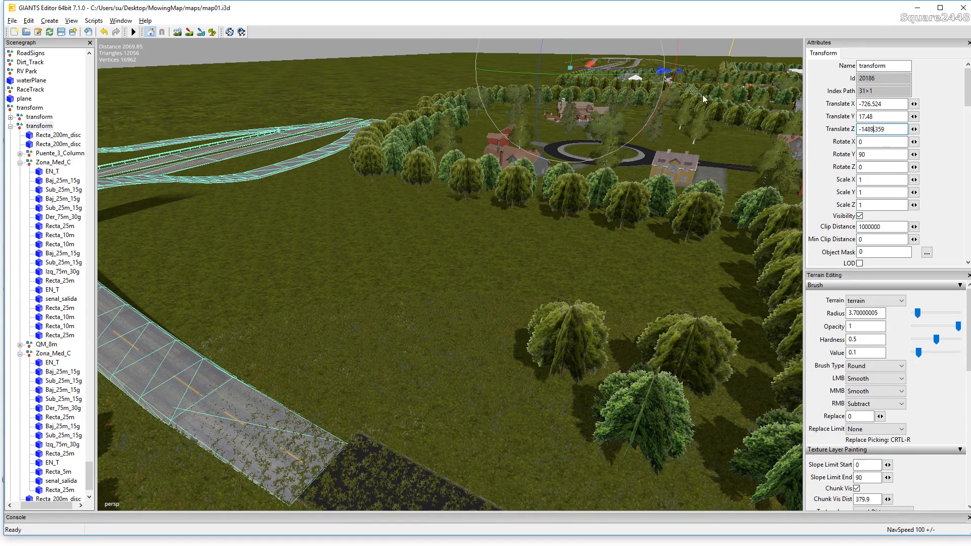
# - Set the interchange group's Z translation to -1491 so its road lines up with the T-junction
pyautogui.moveTo(590, 69); pyautogui.dragTo(591, 67)
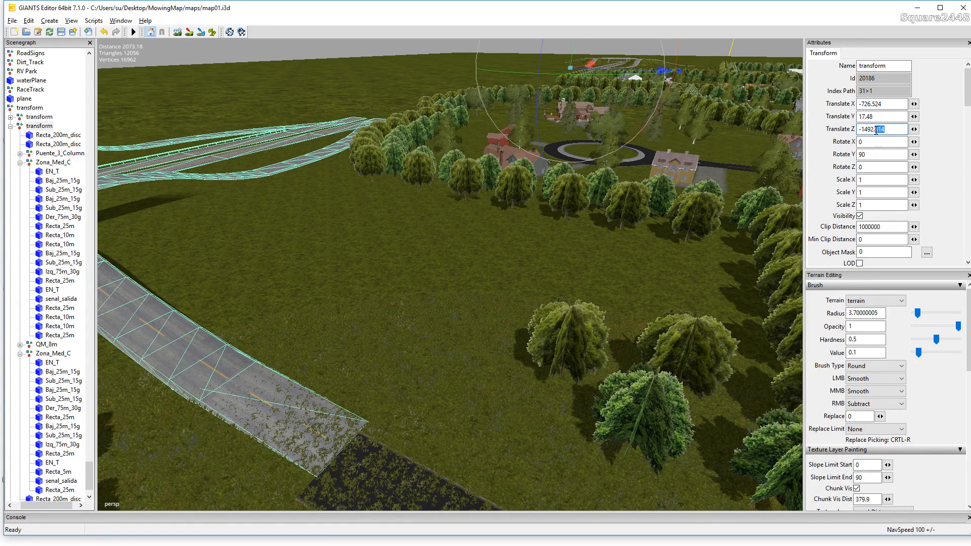
pyautogui.press('BackSpace')
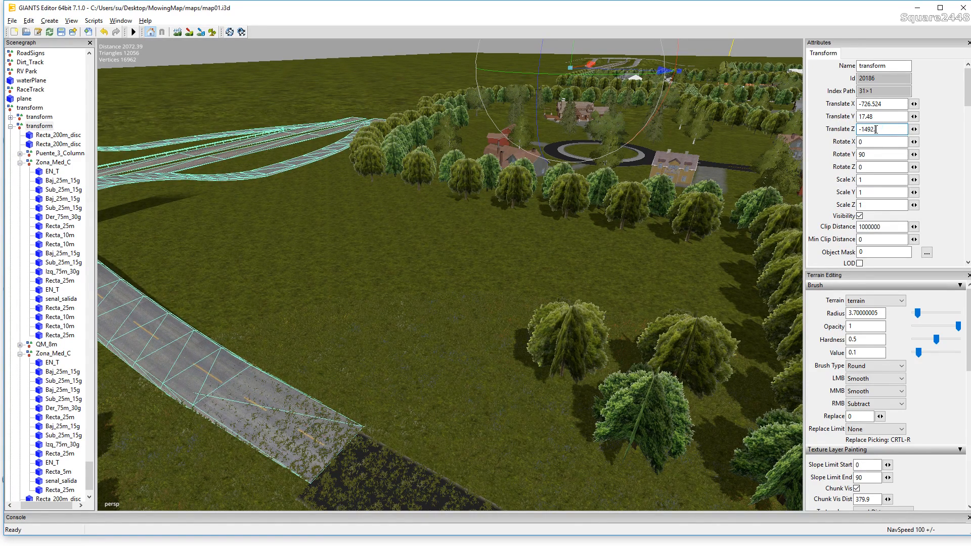
pyautogui.press('BackSpace')
pyautogui.write('3')
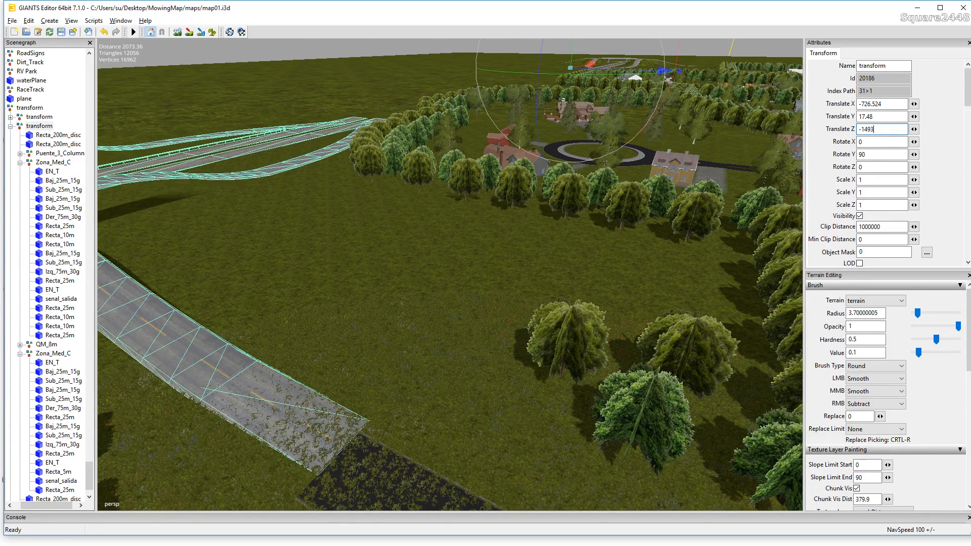
pyautogui.press('BackSpace')
pyautogui.write('4')
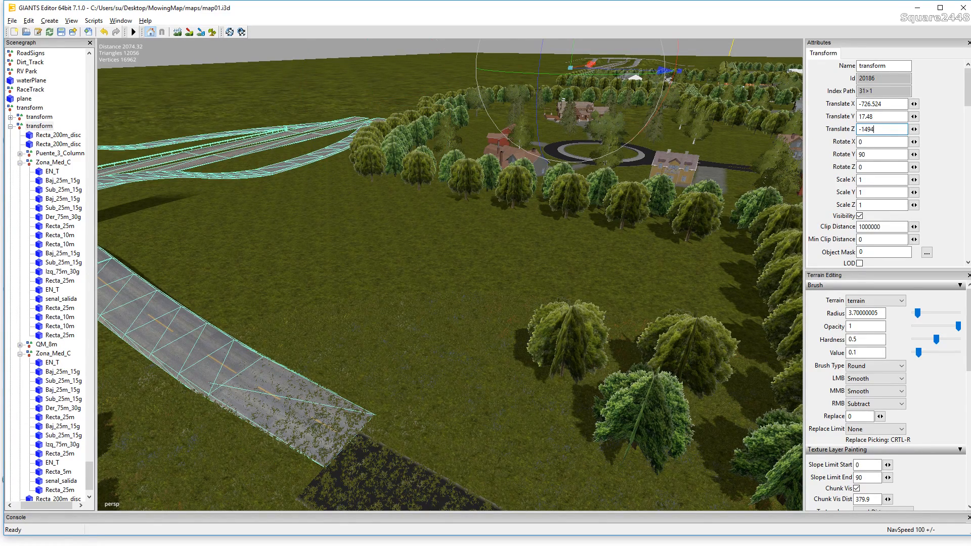
pyautogui.press('BackSpace')
pyautogui.write('1')
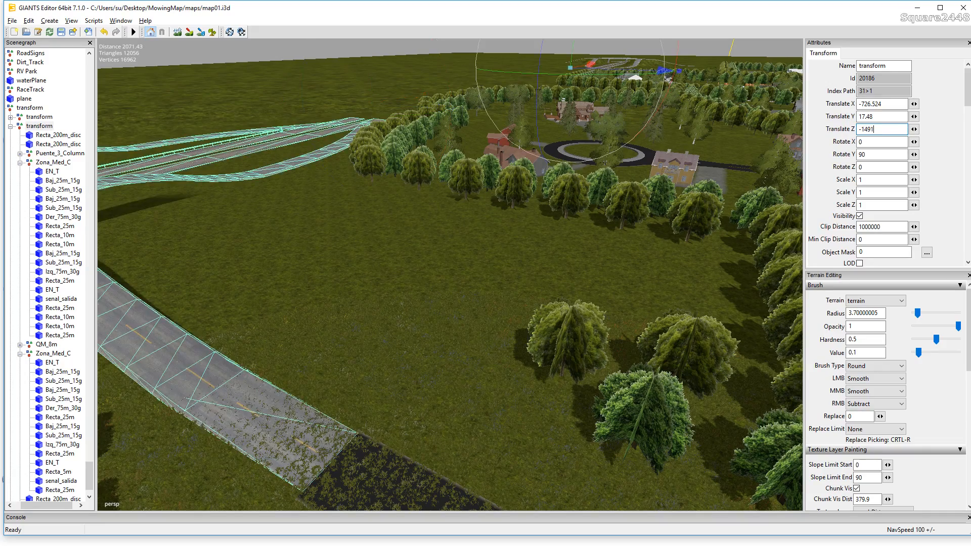
pyautogui.click(354, 386)
# - Inspect the overpass approaches, ramps and surrounding terrain from several angles
pyautogui.keyDown('alt'); pyautogui.moveTo(464, 308); pyautogui.dragTo(406, 367, button='right'); pyautogui.keyUp('alt')
pyautogui.keyDown('alt'); pyautogui.moveTo(406, 366); pyautogui.dragTo(326, 369); pyautogui.keyUp('alt')
pyautogui.keyDown('alt'); pyautogui.moveTo(326, 370); pyautogui.dragTo(451, 275, button='right'); pyautogui.keyUp('alt')
pyautogui.moveTo(451, 275)
pyautogui.keyDown('alt'); pyautogui.mouseDown()
pyautogui.moveTo(543, 291)
pyautogui.moveTo(456, 290)
pyautogui.mouseUp(); pyautogui.keyUp('alt')
pyautogui.keyDown('alt'); pyautogui.moveTo(607, 406); pyautogui.dragTo(459, 368); pyautogui.keyUp('alt')
pyautogui.keyDown('alt'); pyautogui.moveTo(459, 367); pyautogui.dragTo(457, 338, button='right'); pyautogui.keyUp('alt')
pyautogui.keyDown('alt'); pyautogui.moveTo(457, 339); pyautogui.dragTo(469, 297); pyautogui.keyUp('alt')
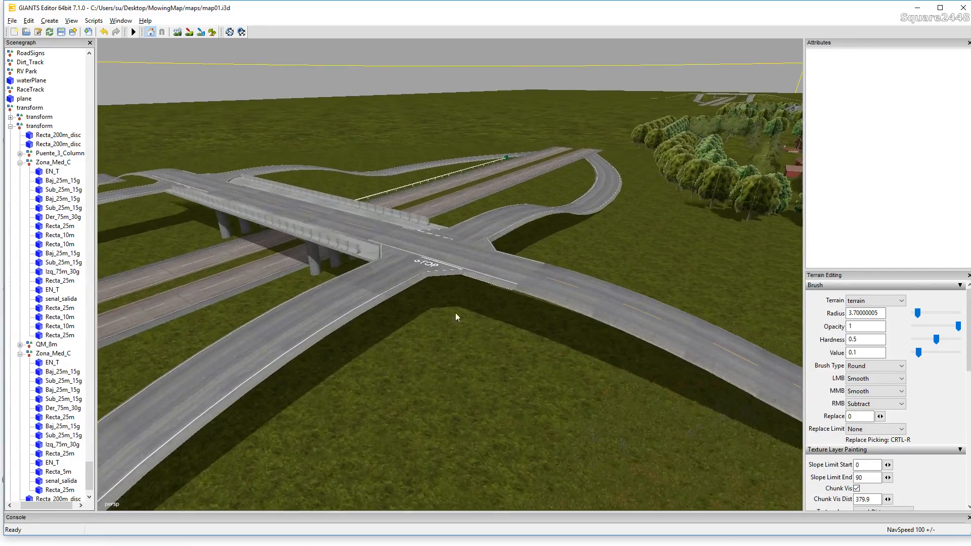
pyautogui.keyDown('alt'); pyautogui.moveTo(463, 332); pyautogui.dragTo(469, 285); pyautogui.keyUp('alt')
pyautogui.keyDown('alt'); pyautogui.moveTo(470, 284); pyautogui.dragTo(510, 267, button='right'); pyautogui.keyUp('alt')
pyautogui.keyDown('alt'); pyautogui.moveTo(510, 267); pyautogui.dragTo(530, 272); pyautogui.keyUp('alt')
pyautogui.keyDown('alt'); pyautogui.moveTo(530, 273); pyautogui.dragTo(656, 90, button='right'); pyautogui.keyUp('alt')
pyautogui.keyDown('alt'); pyautogui.moveTo(657, 90); pyautogui.dragTo(596, 316); pyautogui.keyUp('alt')
pyautogui.keyDown('alt'); pyautogui.moveTo(596, 316); pyautogui.dragTo(512, 285, button='right'); pyautogui.keyUp('alt')
pyautogui.keyDown('alt'); pyautogui.moveTo(512, 285); pyautogui.dragTo(461, 222); pyautogui.keyUp('alt')
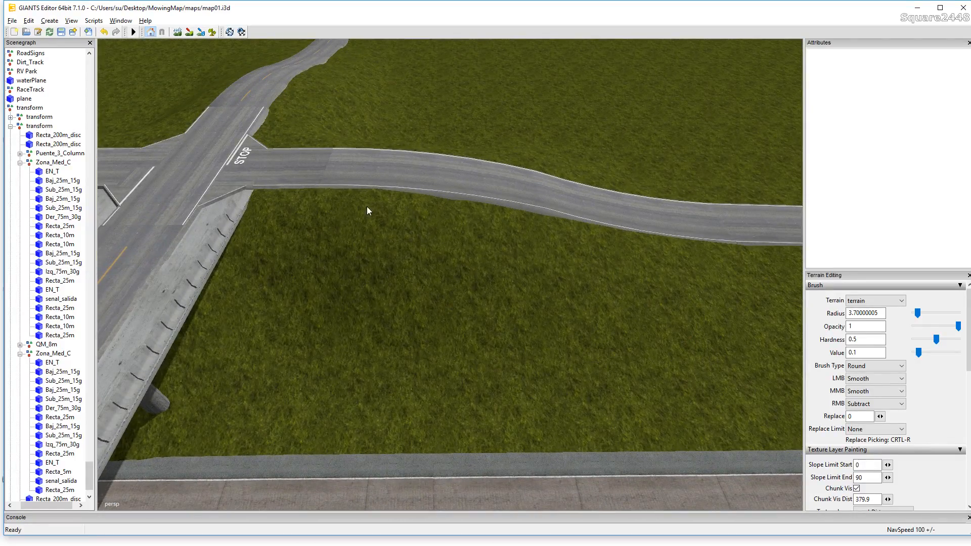
pyautogui.keyDown('alt'); pyautogui.moveTo(440, 207); pyautogui.dragTo(431, 217, button='right'); pyautogui.keyUp('alt')
pyautogui.keyDown('alt'); pyautogui.moveTo(432, 216); pyautogui.dragTo(463, 196); pyautogui.keyUp('alt')
pyautogui.keyDown('alt'); pyautogui.moveTo(465, 200); pyautogui.dragTo(423, 339, button='right'); pyautogui.keyUp('alt')
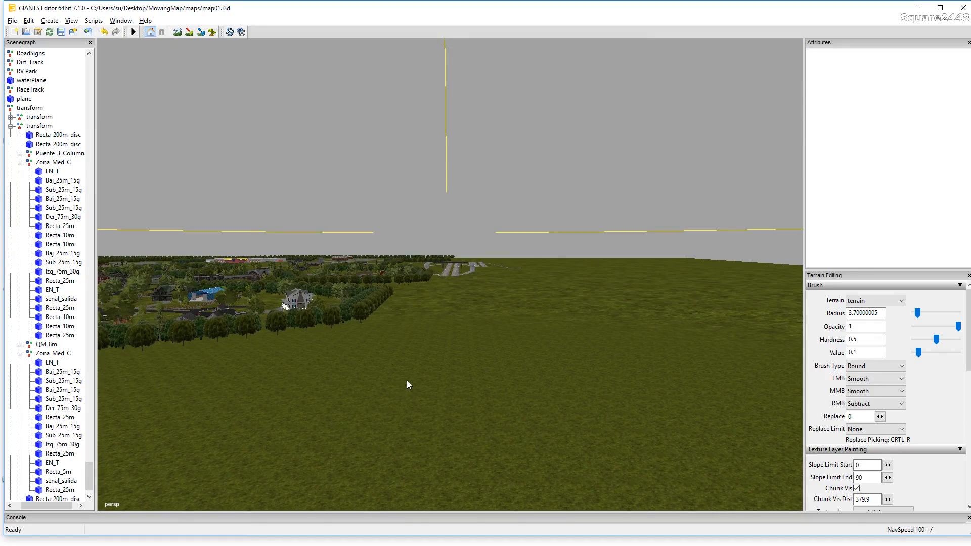
# - Move one of the loose 200 m road segments along Z to about 314.657, at the open end of the overpass highway
pyautogui.keyDown('alt'); pyautogui.moveTo(406, 381); pyautogui.dragTo(442, 329); pyautogui.keyUp('alt')
pyautogui.scroll(8, 448, 327)
pyautogui.keyDown('alt'); pyautogui.moveTo(475, 302); pyautogui.dragTo(445, 261); pyautogui.keyUp('alt')
pyautogui.click(454, 313)
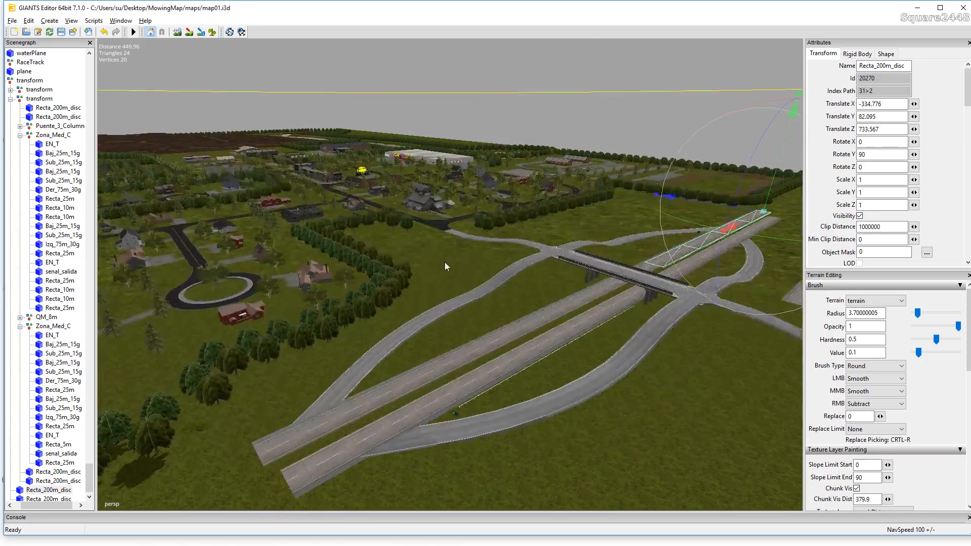
pyautogui.moveTo(729, 226); pyautogui.dragTo(106, 476)
pyautogui.scroll(5, 310, 448)
pyautogui.keyDown('alt'); pyautogui.moveTo(310, 448); pyautogui.dragTo(523, 428); pyautogui.keyUp('alt')
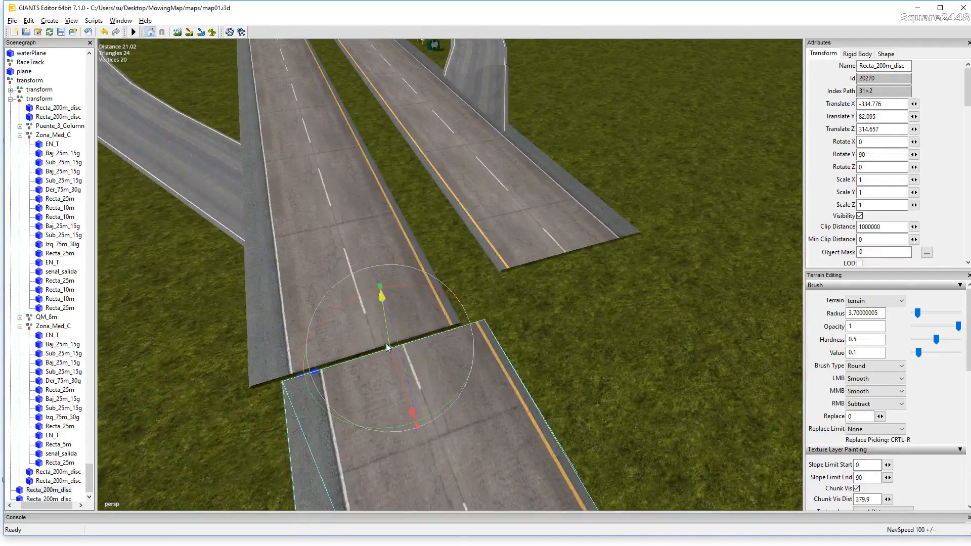
# - Align the 200 m segment with the highway lane at about X -333.4, Y 82.134 and Z 314.9
pyautogui.moveTo(367, 358); pyautogui.dragTo(410, 331)
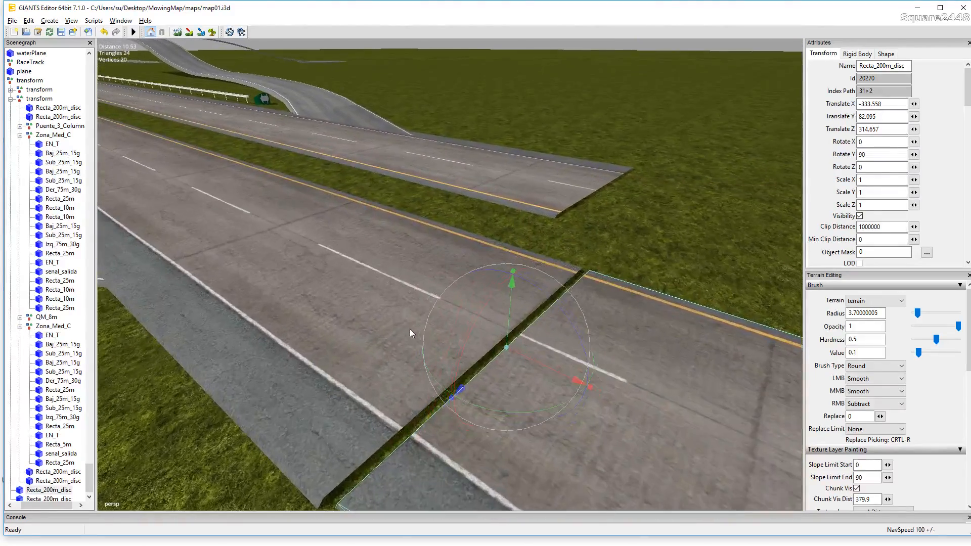
pyautogui.moveTo(547, 364); pyautogui.dragTo(498, 332)
pyautogui.hotkey('ctrl', 'z')
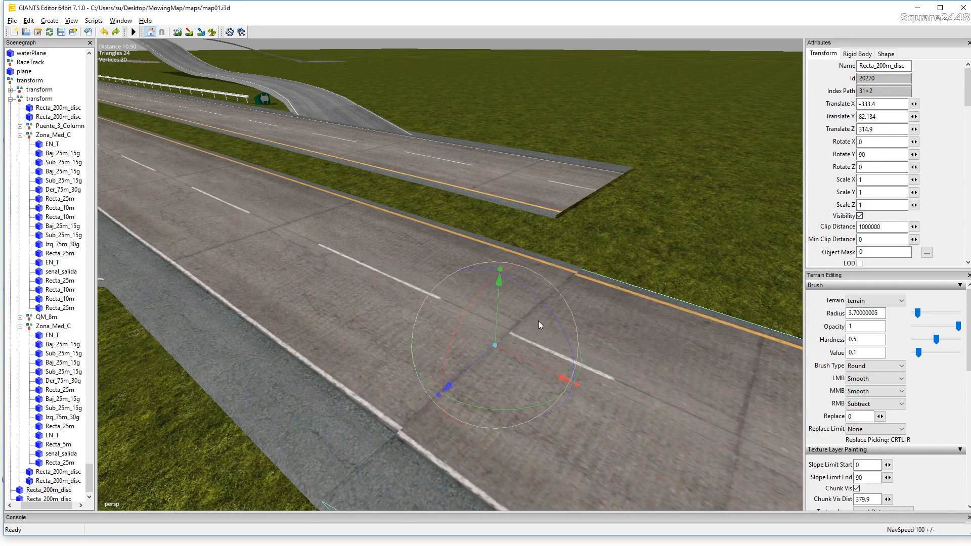
# - Copy the aligned segment's Y translation of 82.134 to the other loose 200 m segment
pyautogui.moveTo(881, 118); pyautogui.dragTo(779, 120)
pyautogui.scroll(-1, 70, 397)
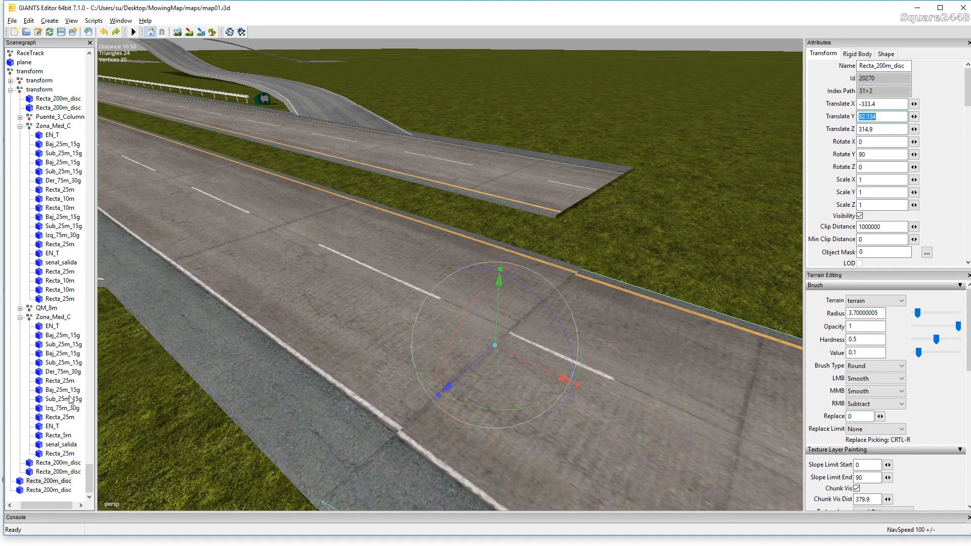
pyautogui.click(50, 491)
pyautogui.moveTo(880, 115); pyautogui.dragTo(778, 129)
# - Nudge the aligned road segment to about X -333.454 to refine its fit with the highway lane
pyautogui.keyDown('alt'); pyautogui.moveTo(661, 227); pyautogui.dragTo(513, 263); pyautogui.keyUp('alt')
pyautogui.click(513, 263)
pyautogui.moveTo(502, 373); pyautogui.dragTo(501, 372)
# - Duplicate the aligned 200 m segment and slide the copy along Z to about 135.064 to extend the highway
pyautogui.keyDown('alt'); pyautogui.moveTo(560, 352); pyautogui.dragTo(590, 193); pyautogui.keyUp('alt')
pyautogui.scroll(5, 590, 192)
pyautogui.keyDown('alt'); pyautogui.moveTo(511, 260); pyautogui.dragTo(681, 303); pyautogui.keyUp('alt')
pyautogui.scroll(-2, 691, 325)
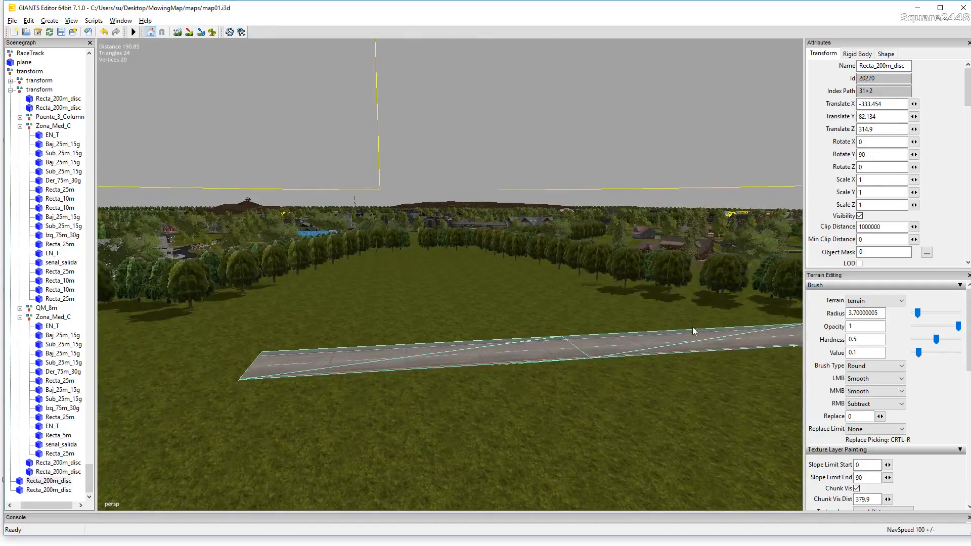
pyautogui.hotkey('ctrl', 'd')
pyautogui.keyDown('alt'); pyautogui.moveTo(588, 353); pyautogui.dragTo(660, 335); pyautogui.keyUp('alt')
pyautogui.moveTo(718, 263); pyautogui.dragTo(116, 350)
pyautogui.keyDown('alt'); pyautogui.moveTo(489, 284); pyautogui.dragTo(375, 275); pyautogui.keyUp('alt')
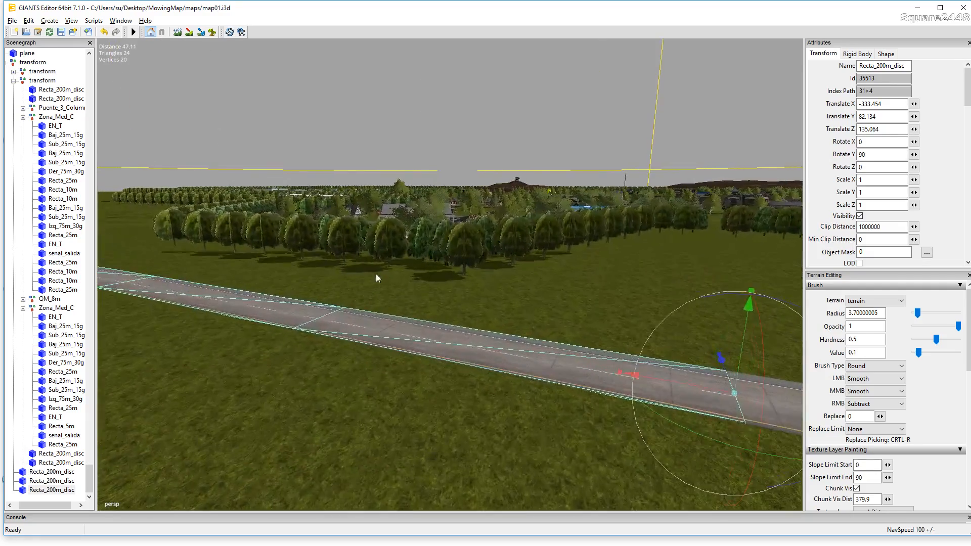
# - Shift the copied segment along Z to about 115.29 to fit its end to the first segment
pyautogui.moveTo(681, 383); pyautogui.dragTo(537, 392)
pyautogui.scroll(5, 513, 335)
pyautogui.moveTo(448, 405); pyautogui.dragTo(608, 356)
pyautogui.scroll(-10, 486, 400)
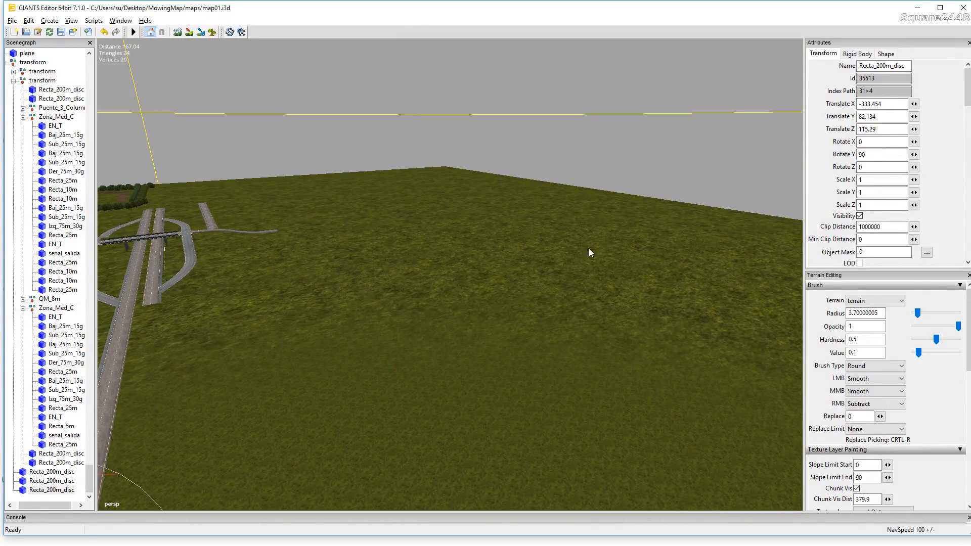
pyautogui.scroll(3, 602, 250)
pyautogui.keyDown('alt'); pyautogui.moveTo(602, 250); pyautogui.dragTo(418, 271); pyautogui.keyUp('alt')
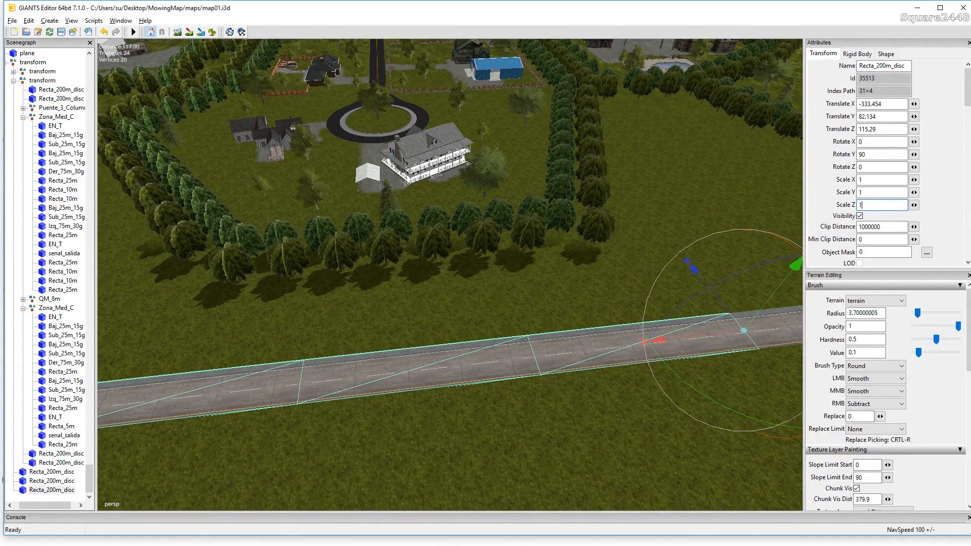
# - Shorten the copied segment by setting its X scale to 0.7
pyautogui.press('BackSpace')
pyautogui.write('1')
pyautogui.click(891, 193)
pyautogui.click(889, 180)
pyautogui.press('BackSpace')
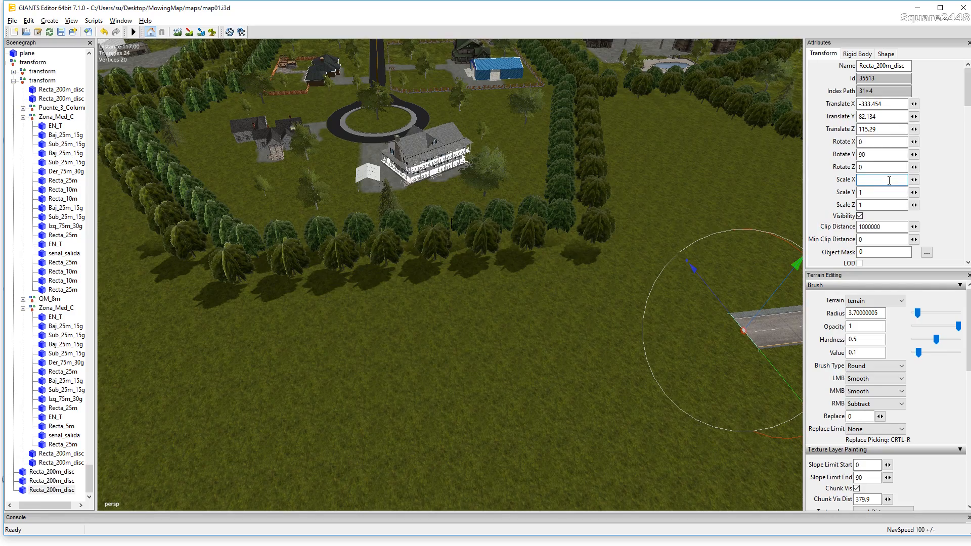
pyautogui.write('.7')
# - Duplicate the shortened segment and slide the new copy along Z to about -30.786
pyautogui.hotkey('ctrl', 'd')
pyautogui.moveTo(659, 339); pyautogui.dragTo(218, 387)
pyautogui.keyDown('alt'); pyautogui.moveTo(456, 303); pyautogui.dragTo(603, 241); pyautogui.keyUp('alt')
# - Try a Z scale of 0.9 on the first segment next to the overpass, and restore it to 1
pyautogui.click(604, 242)
pyautogui.doubleClick(873, 206)
pyautogui.press('BackSpace')
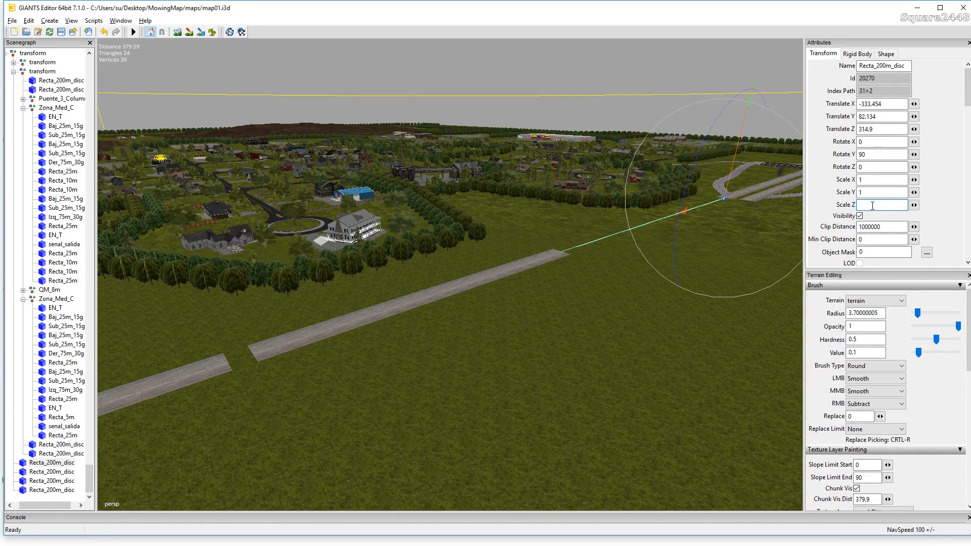
pyautogui.write('.9')
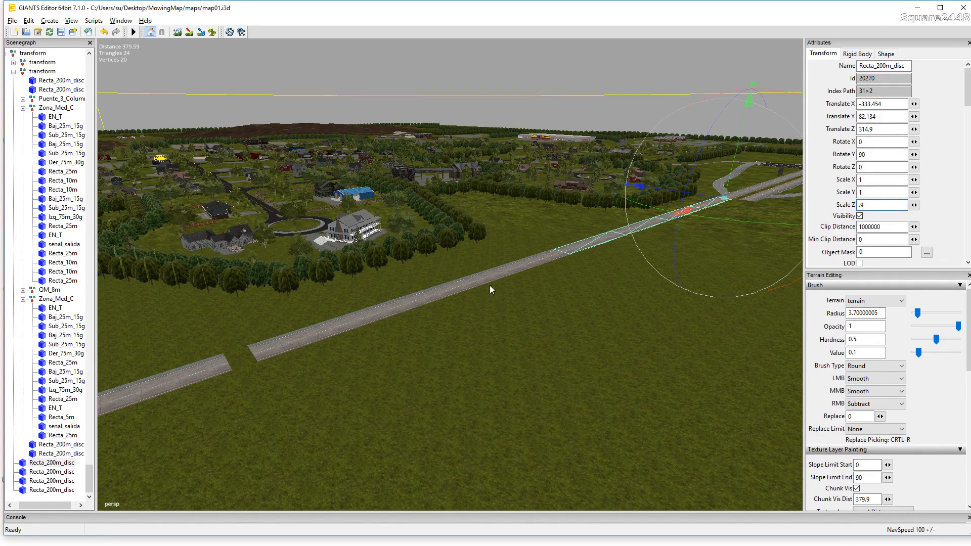
pyautogui.keyDown('alt'); pyautogui.moveTo(475, 293); pyautogui.dragTo(604, 178); pyautogui.keyUp('alt')
pyautogui.scroll(5, 603, 178)
pyautogui.keyDown('alt'); pyautogui.moveTo(576, 144); pyautogui.dragTo(536, 272); pyautogui.keyUp('alt')
pyautogui.scroll(-3, 536, 272)
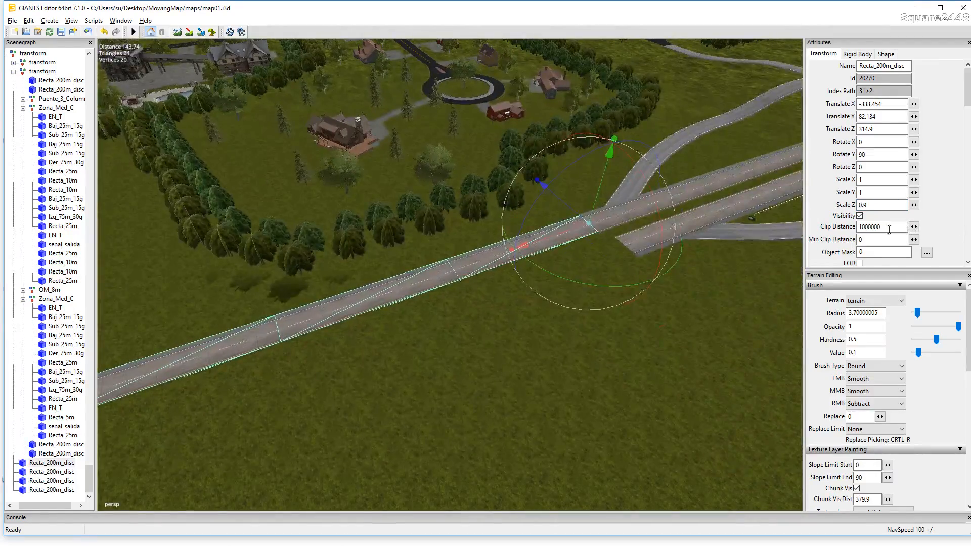
pyautogui.write('1')
pyautogui.click(860, 193)
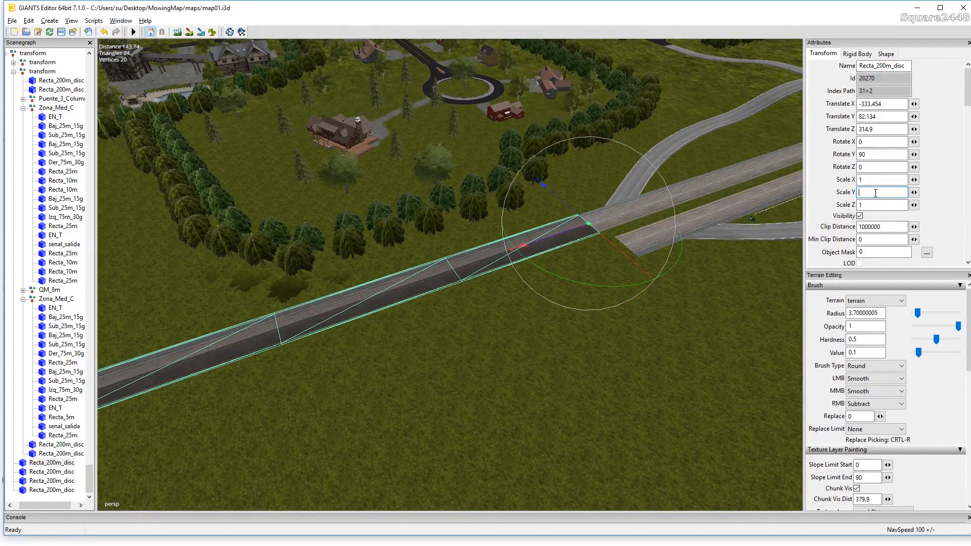
# - Set the X scale of the first segment next to the overpass to 0.9
pyautogui.click(897, 178)
pyautogui.press('BackSpace')
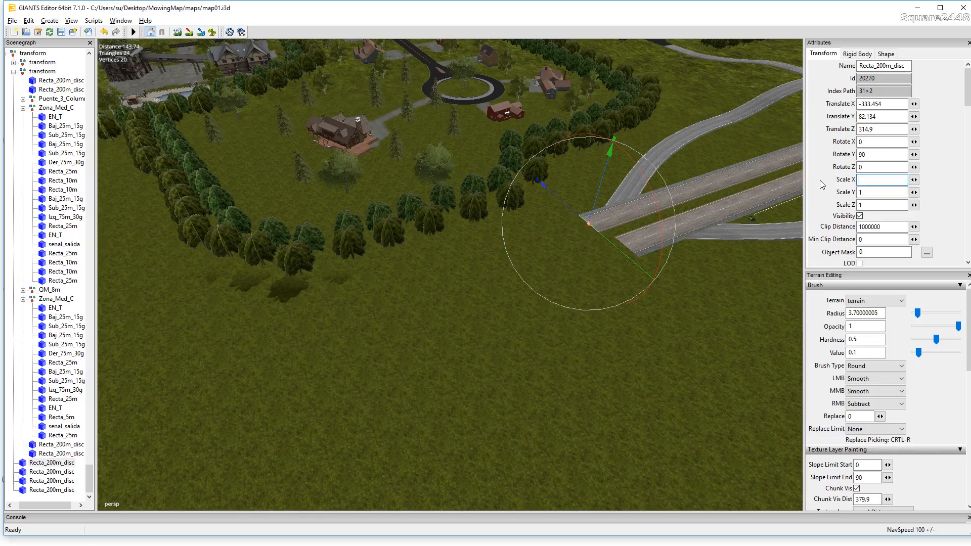
pyautogui.write('.9')
# - Set the second segment's X scale to 0.9 and slide it along Z to about 135.283 to meet the first
pyautogui.keyDown('alt'); pyautogui.moveTo(612, 198); pyautogui.dragTo(513, 159); pyautogui.keyUp('alt')
pyautogui.scroll(3, 513, 159)
pyautogui.click(471, 186)
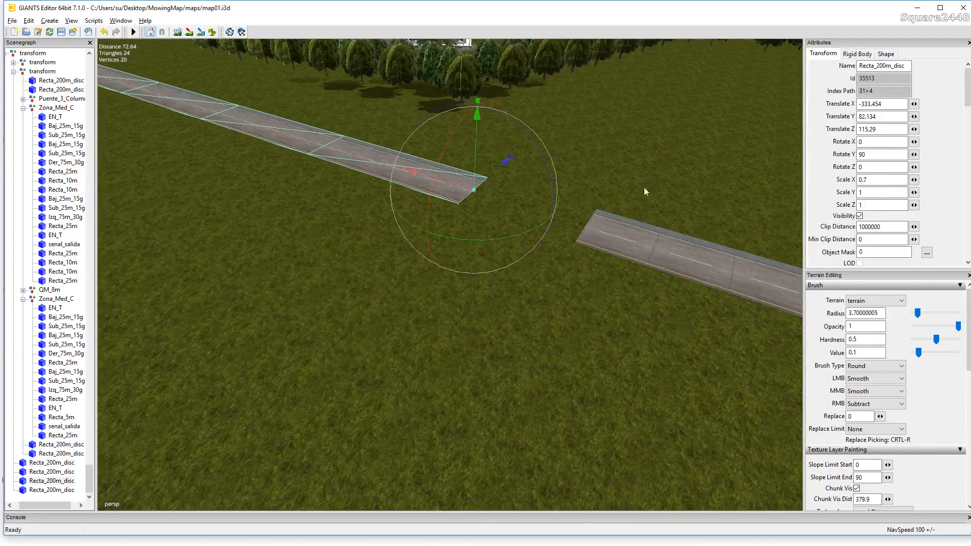
pyautogui.press('BackSpace')
pyautogui.write('9')
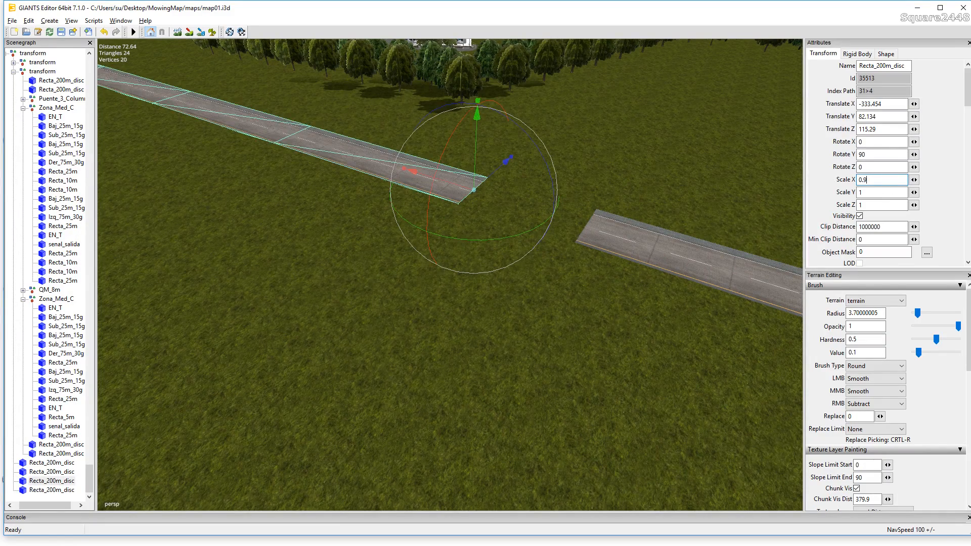
pyautogui.moveTo(459, 186); pyautogui.dragTo(414, 224)
# - Reduce the second segment's X scale to 0.84 so it ends where the third segment begins
pyautogui.scroll(5, 441, 202)
pyautogui.keyDown('alt'); pyautogui.moveTo(469, 175); pyautogui.dragTo(540, 309); pyautogui.keyUp('alt')
pyautogui.scroll(3, 465, 113)
pyautogui.scroll(-3, 573, 274)
pyautogui.click(528, 344)
pyautogui.click(649, 379)
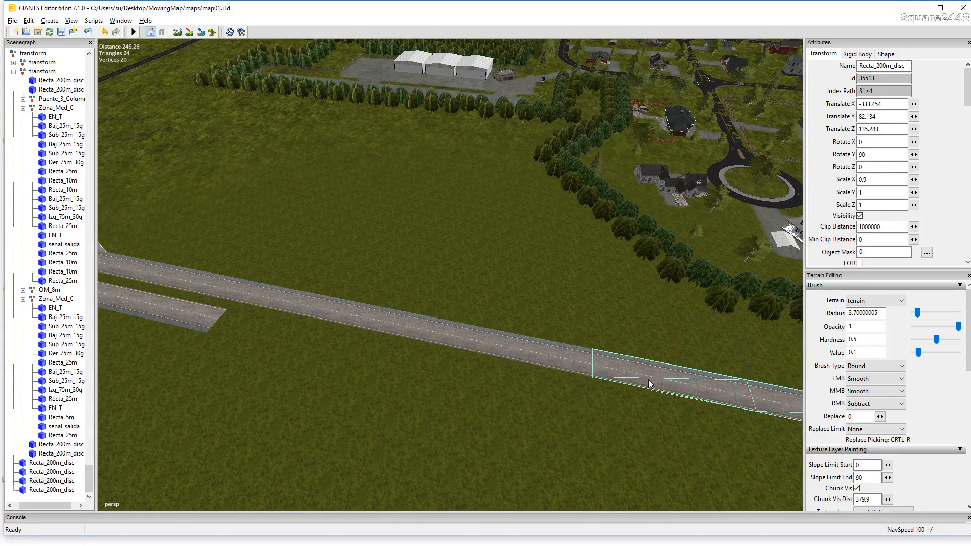
pyautogui.click(584, 366)
pyautogui.click(779, 394)
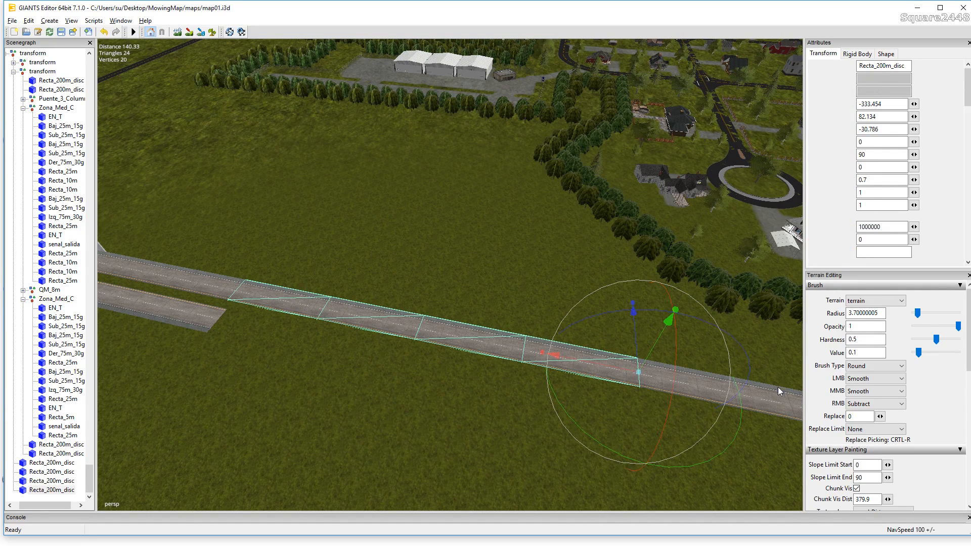
pyautogui.press('BackSpace')
pyautogui.write('8')
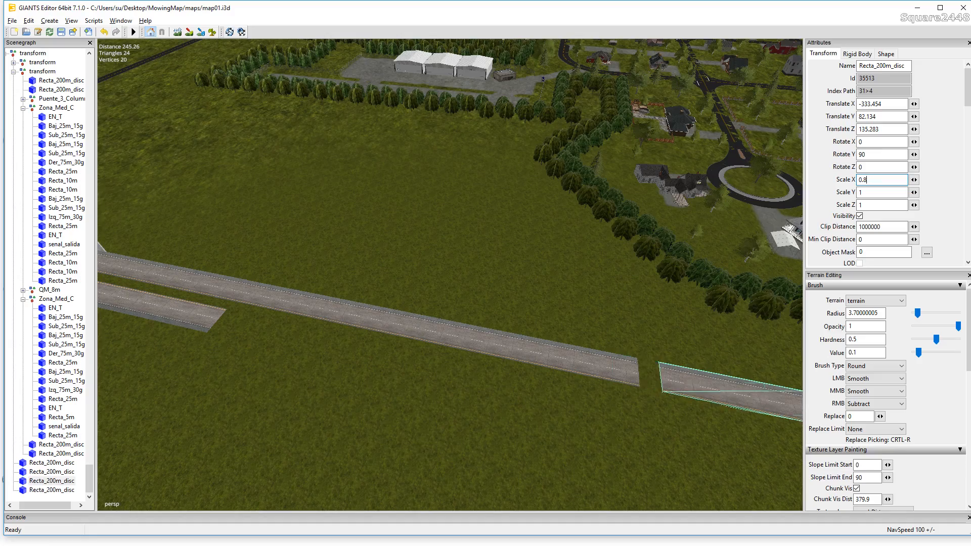
pyautogui.write('4')
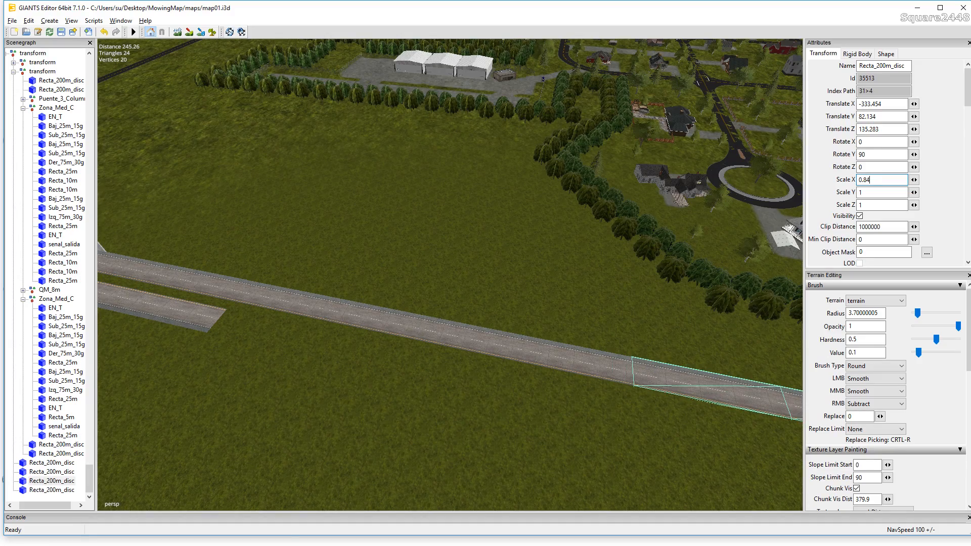
# - Duplicate the first segment beside the overpass and set the copy's Y rotation to -90
pyautogui.click(563, 250)
pyautogui.keyDown('alt'); pyautogui.moveTo(502, 280); pyautogui.dragTo(545, 206); pyautogui.keyUp('alt')
pyautogui.scroll(3, 608, 95)
pyautogui.click(432, 213)
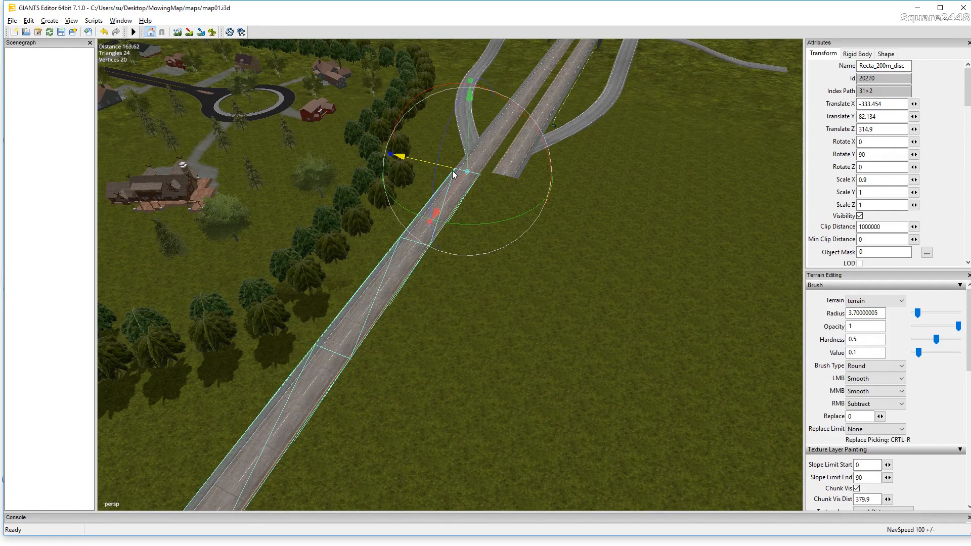
pyautogui.click(860, 155)
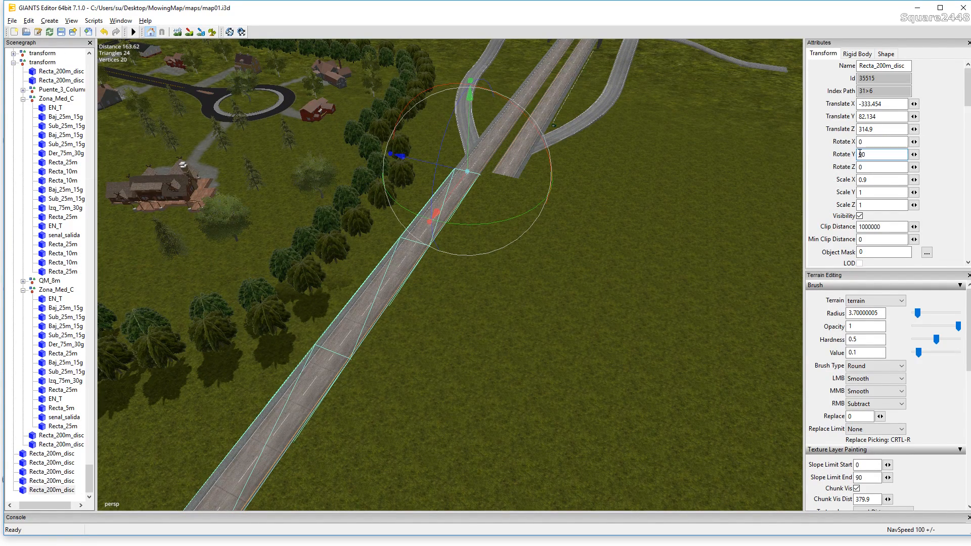
pyautogui.write('-')
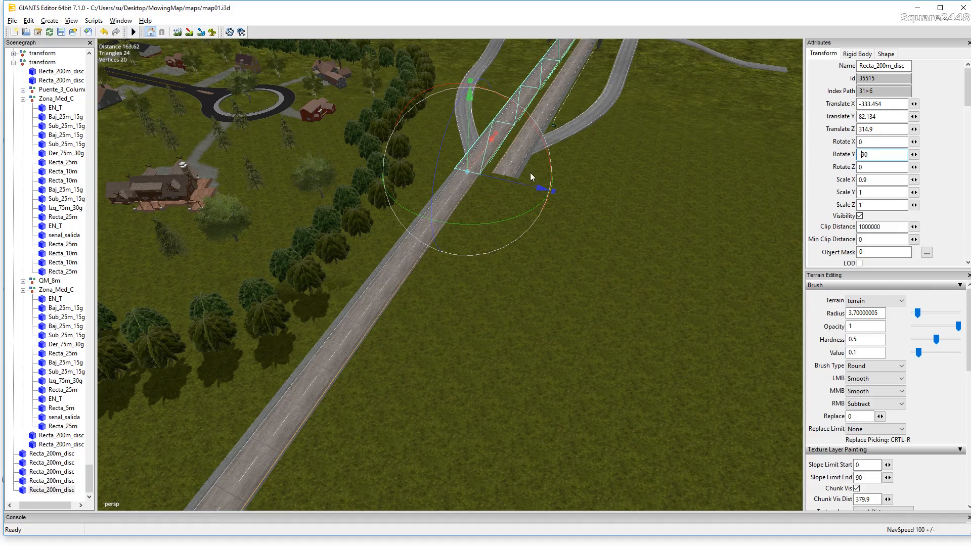
# - Move the rotated copy into the opposite lane at about X -347.724 and Z 138.089
pyautogui.moveTo(514, 181); pyautogui.dragTo(548, 189)
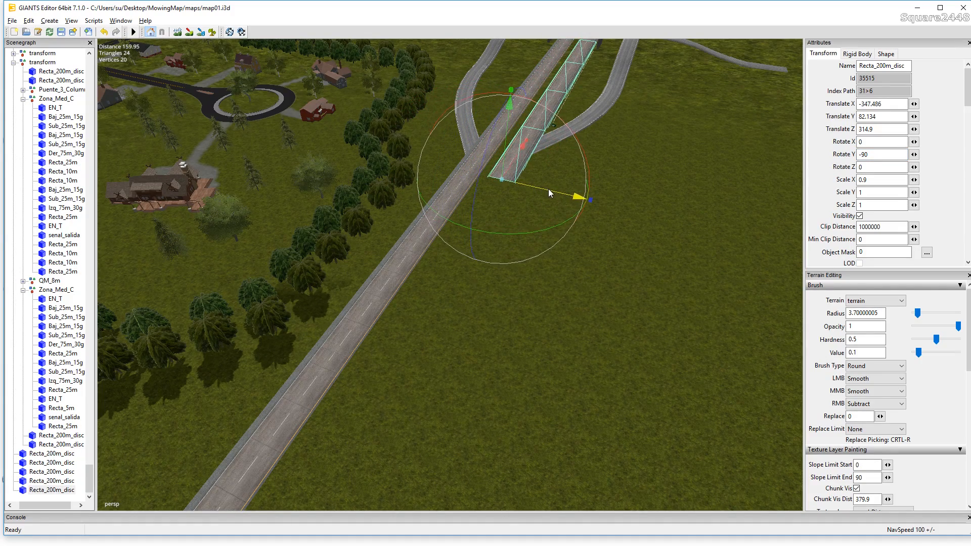
pyautogui.moveTo(518, 148); pyautogui.dragTo(454, 215)
pyautogui.moveTo(427, 302); pyautogui.dragTo(427, 219)
pyautogui.keyDown('alt'); pyautogui.moveTo(427, 219); pyautogui.dragTo(436, 194, button='right'); pyautogui.keyUp('alt')
pyautogui.moveTo(405, 69); pyautogui.dragTo(399, 139)
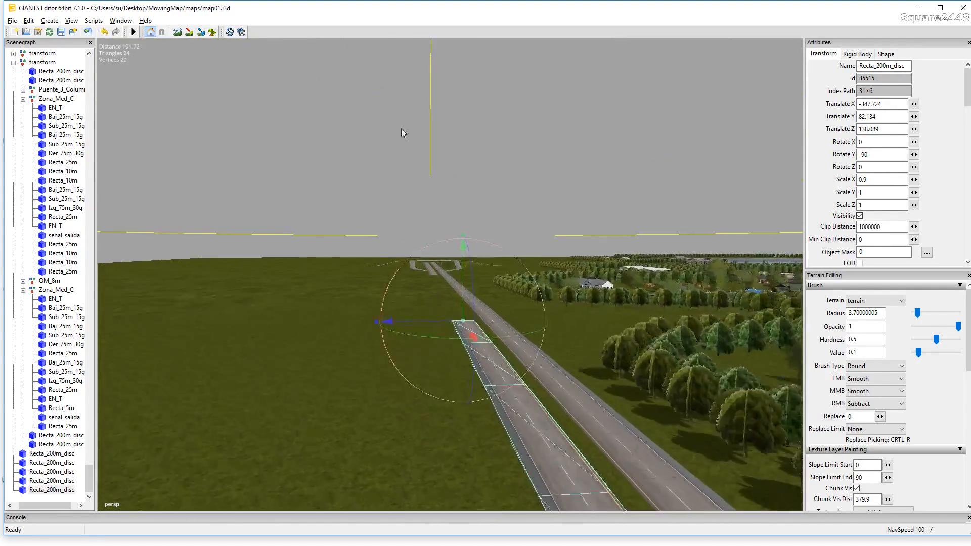
# - Duplicate the opposite-lane segment and slide the copy along Z to about -41.564
pyautogui.keyDown('alt'); pyautogui.moveTo(399, 138); pyautogui.dragTo(472, 64, button='right'); pyautogui.keyUp('alt')
pyautogui.keyDown('alt'); pyautogui.moveTo(473, 65); pyautogui.dragTo(40, 243); pyautogui.keyUp('alt')
pyautogui.hotkey('ctrl', 'd')
pyautogui.keyDown('alt'); pyautogui.moveTo(417, 252); pyautogui.dragTo(244, 206); pyautogui.keyUp('alt')
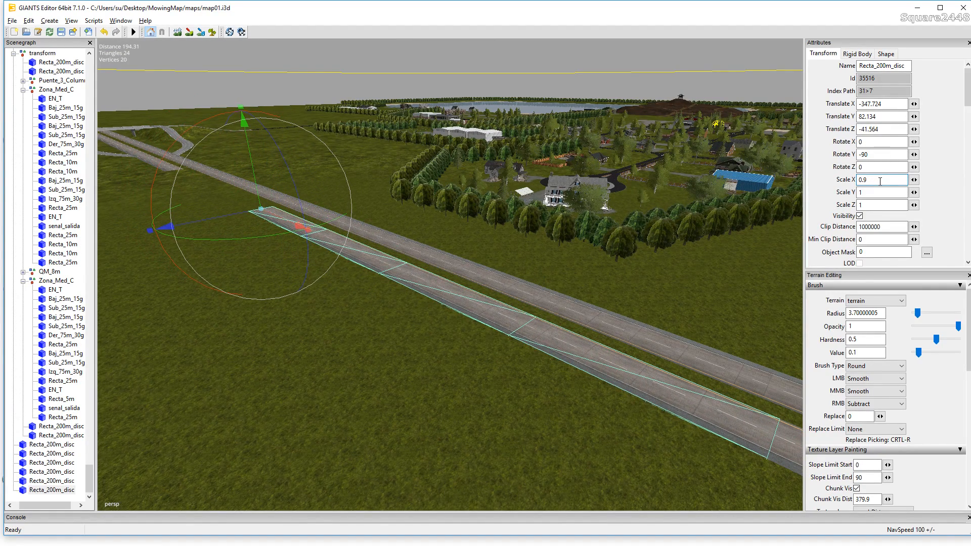
# - Set the new opposite-lane copy's X scale to 0.8 and slide it along Z to about -21.447
pyautogui.press('BackSpace')
pyautogui.write('8')
pyautogui.moveTo(302, 226); pyautogui.dragTo(323, 229)
pyautogui.click(340, 381)
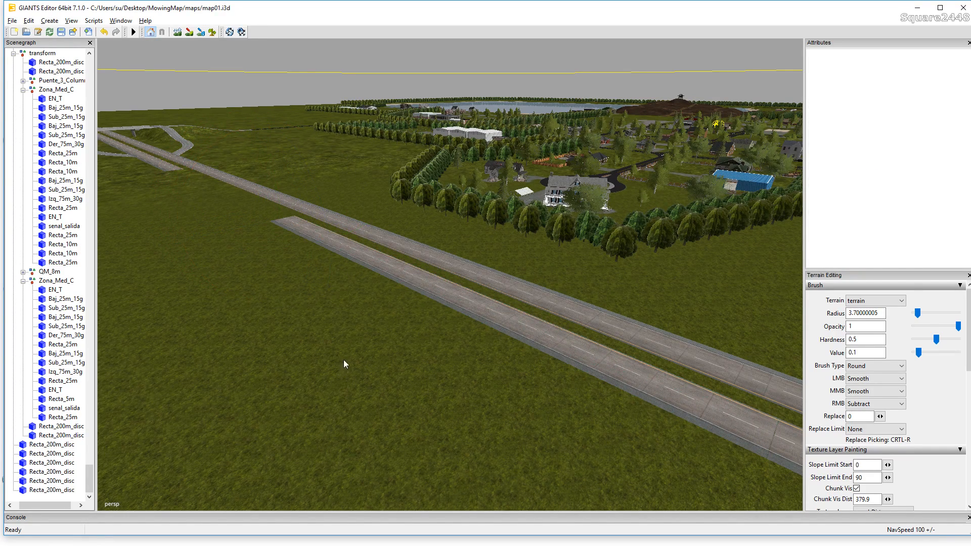
pyautogui.click(610, 366)
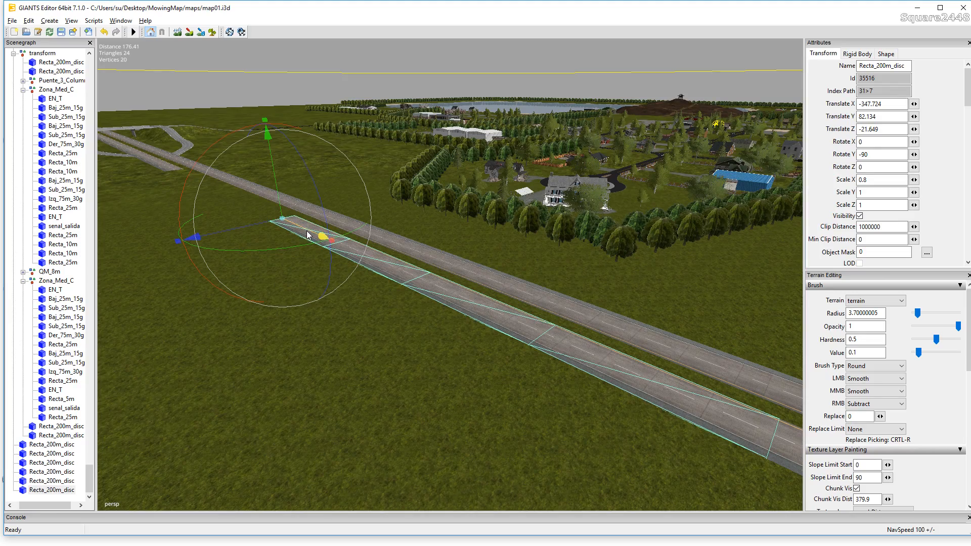
pyautogui.moveTo(308, 234); pyautogui.dragTo(308, 235)
# - Duplicate the 0.8-scale opposite-lane segment and slide one of the two along Z to about -168.72
pyautogui.click(284, 331)
pyautogui.keyDown('alt'); pyautogui.moveTo(283, 330); pyautogui.dragTo(321, 287); pyautogui.keyUp('alt')
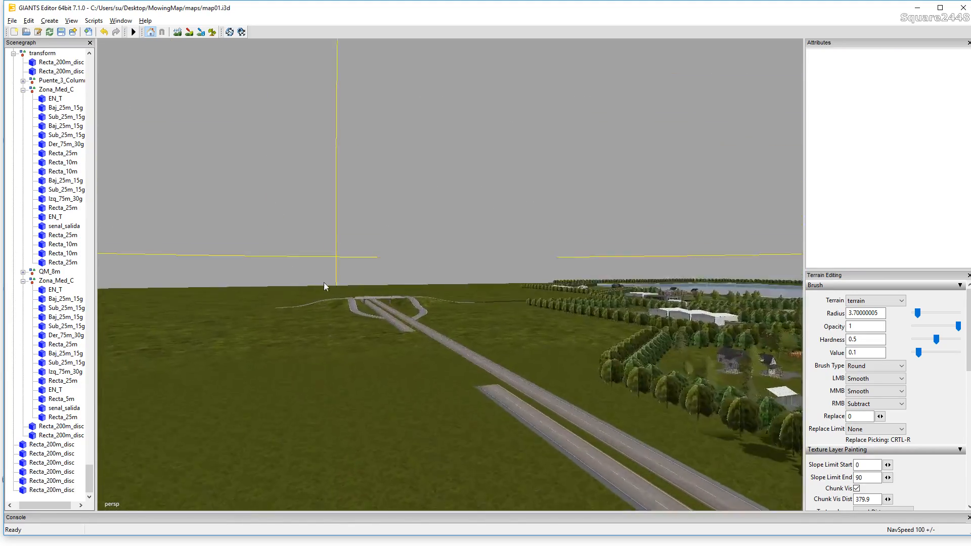
pyautogui.keyDown('alt'); pyautogui.moveTo(320, 287); pyautogui.dragTo(404, 180, button='right'); pyautogui.keyUp('alt')
pyautogui.keyDown('alt'); pyautogui.moveTo(404, 180); pyautogui.dragTo(471, 294); pyautogui.keyUp('alt')
pyautogui.click(470, 294)
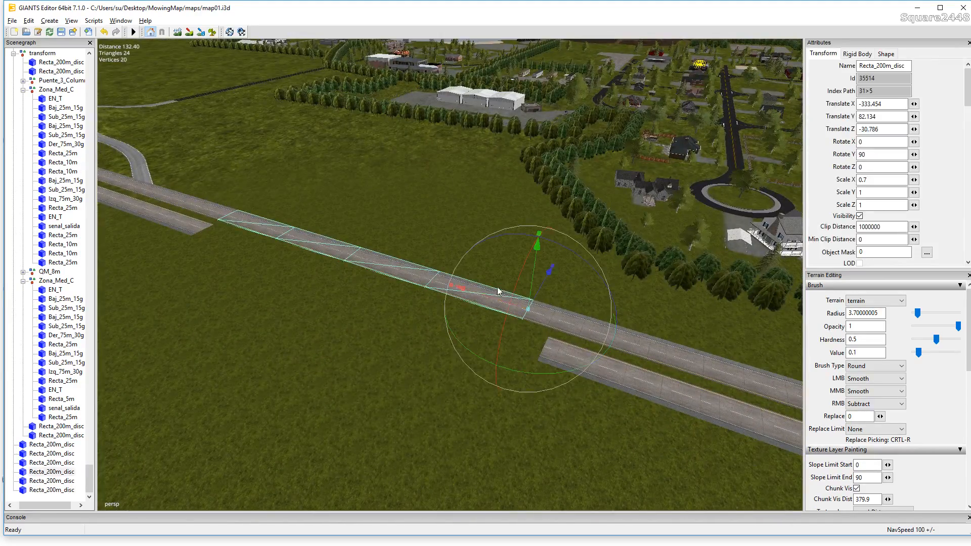
pyautogui.click(584, 365)
pyautogui.click(584, 362)
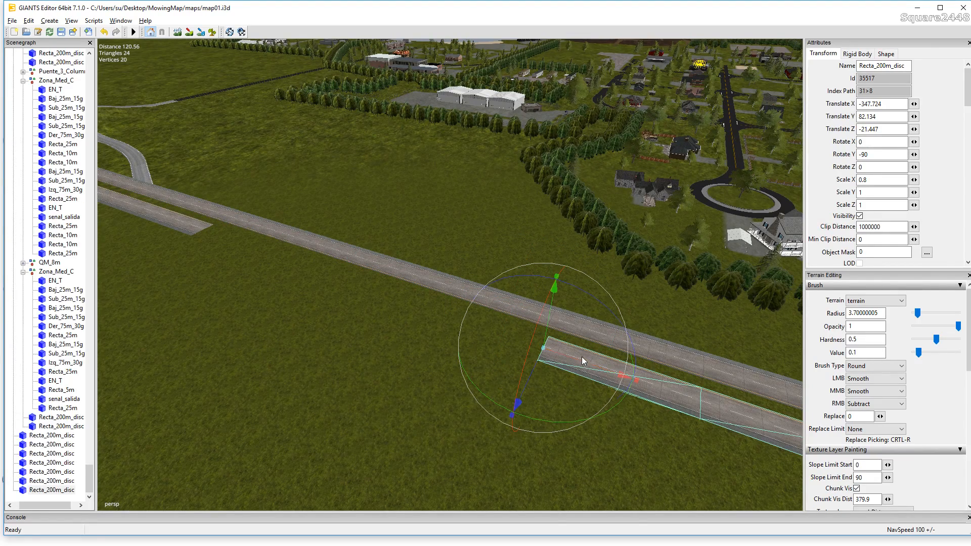
pyautogui.click(632, 368)
pyautogui.moveTo(620, 374); pyautogui.dragTo(227, 244)
# - Fit the moved opposite-lane segment into the remaining gap by setting its X scale to 0.74
pyautogui.doubleClick(872, 192)
pyautogui.doubleClick(874, 182)
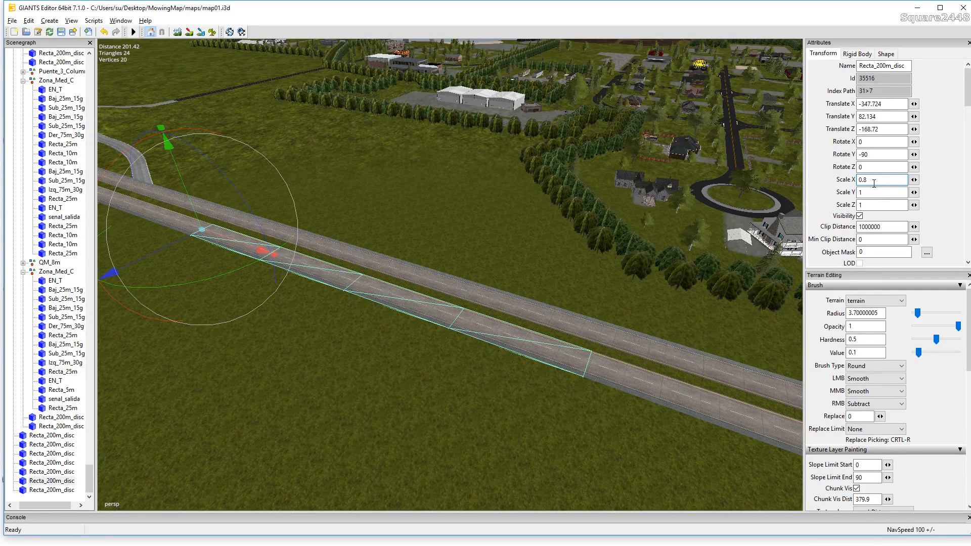
pyautogui.write('0.7')
pyautogui.press('Return')
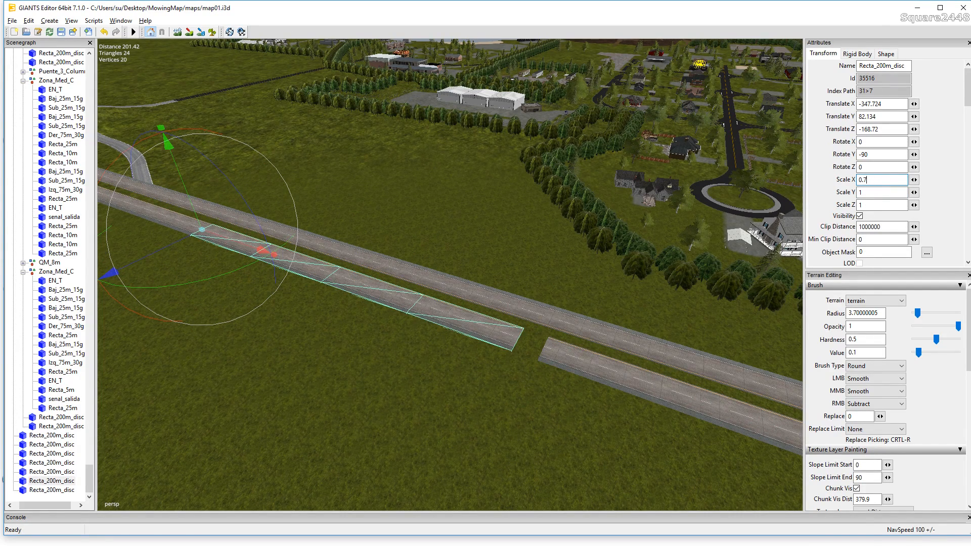
pyautogui.write('3')
pyautogui.press('BackSpace')
pyautogui.write('5')
pyautogui.press('BackSpace')
pyautogui.write('4')
# - Examine the extended highway lanes, the overpass and the ramps leading to the town road
pyautogui.click(515, 205)
pyautogui.keyDown('alt'); pyautogui.moveTo(445, 217); pyautogui.dragTo(594, 190); pyautogui.keyUp('alt')
pyautogui.keyDown('alt'); pyautogui.moveTo(385, 314); pyautogui.dragTo(441, 263); pyautogui.keyUp('alt')
pyautogui.keyDown('alt'); pyautogui.moveTo(441, 263); pyautogui.dragTo(551, 102, button='right'); pyautogui.keyUp('alt')
pyautogui.keyDown('alt'); pyautogui.moveTo(488, 386); pyautogui.dragTo(454, 336); pyautogui.keyUp('alt')
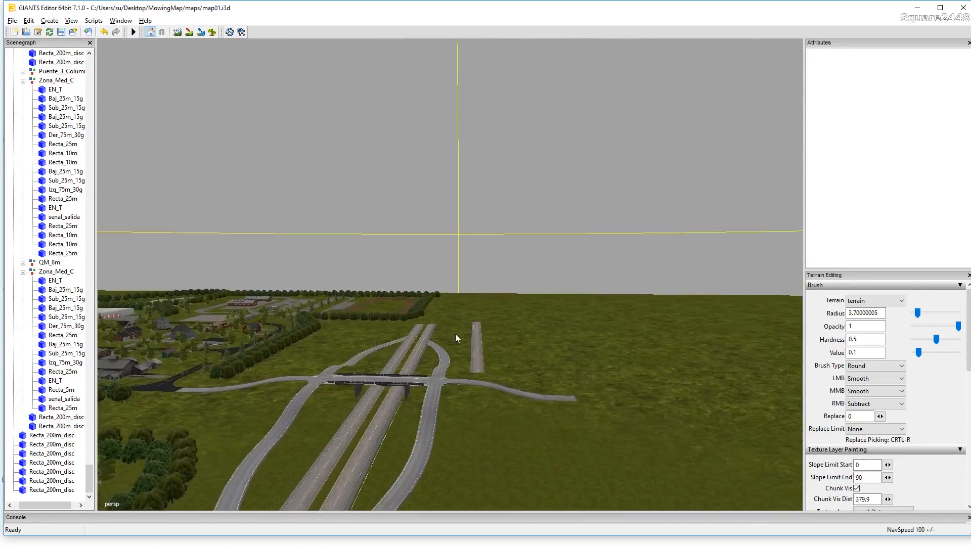
pyautogui.keyDown('alt'); pyautogui.moveTo(454, 335); pyautogui.dragTo(496, 263, button='right'); pyautogui.keyUp('alt')
pyautogui.keyDown('alt'); pyautogui.moveTo(475, 395); pyautogui.dragTo(460, 269); pyautogui.keyUp('alt')
pyautogui.keyDown('alt'); pyautogui.moveTo(460, 269); pyautogui.dragTo(479, 239, button='right'); pyautogui.keyUp('alt')
pyautogui.keyDown('alt'); pyautogui.moveTo(480, 238); pyautogui.dragTo(229, 47); pyautogui.keyUp('alt')
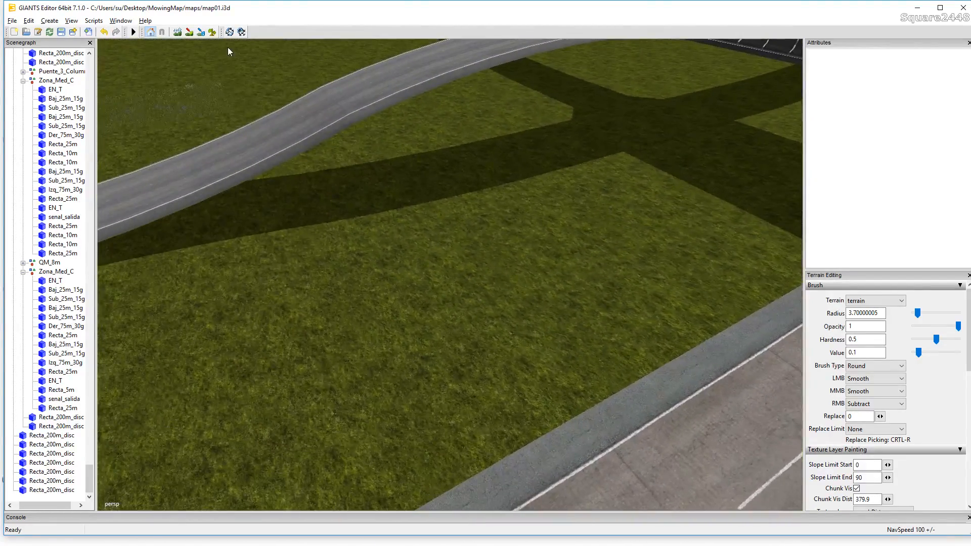
# - Set the terrain brush's LMB action to Add with a radius of about 9.2 and paint roughDirt along the ramp beside the overpass
pyautogui.click(190, 33)
pyautogui.click(875, 378)
pyautogui.click(867, 388)
pyautogui.moveTo(552, 354)
pyautogui.keyDown('alt'); pyautogui.mouseDown()
pyautogui.moveTo(524, 196)
pyautogui.moveTo(470, 318)
pyautogui.moveTo(481, 314)
pyautogui.moveTo(458, 313)
pyautogui.mouseUp(); pyautogui.keyUp('alt')
pyautogui.keyDown('alt'); pyautogui.scroll(-3, 463, 322); pyautogui.keyUp('alt')
pyautogui.scroll(6, 461, 322)
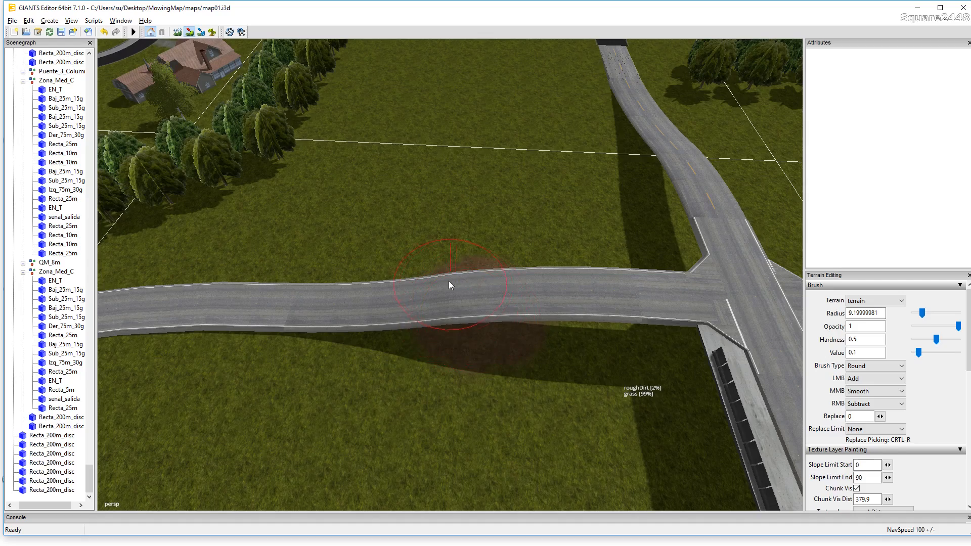
pyautogui.click(479, 279)
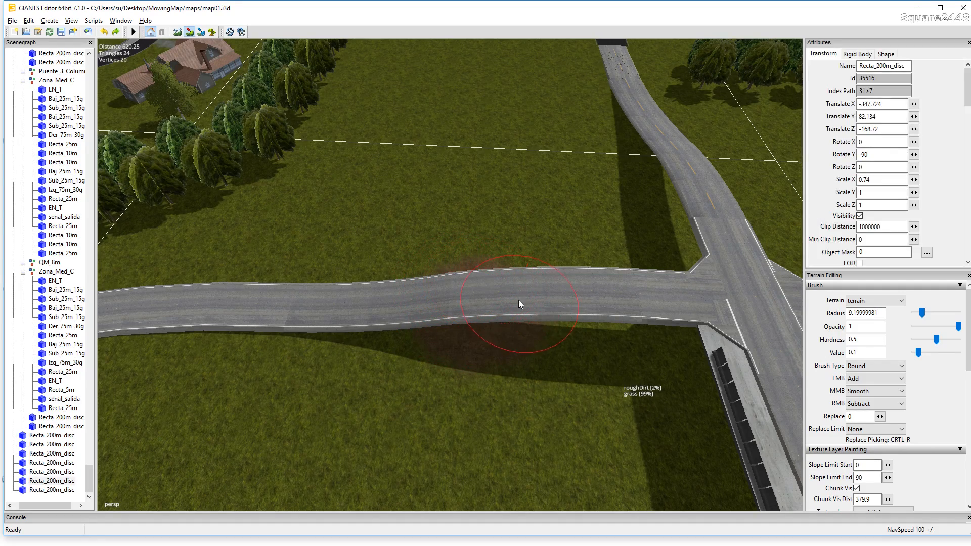
pyautogui.keyDown('alt'); pyautogui.moveTo(587, 253); pyautogui.dragTo(533, 259); pyautogui.keyUp('alt')
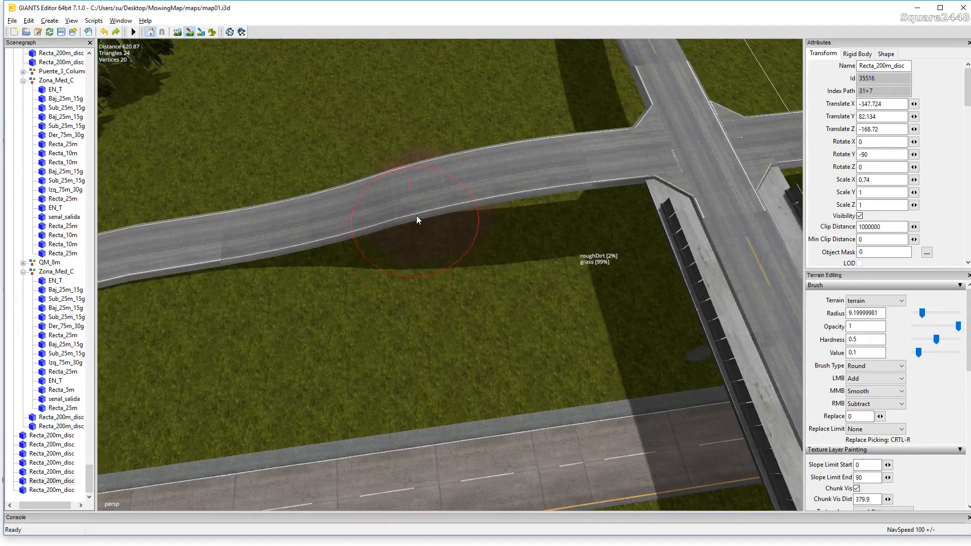
# - Switch to terrain sculpting and raise the ground beneath the ramps and town connection, with the brush radius enlarged to about 10.95
pyautogui.click(178, 31)
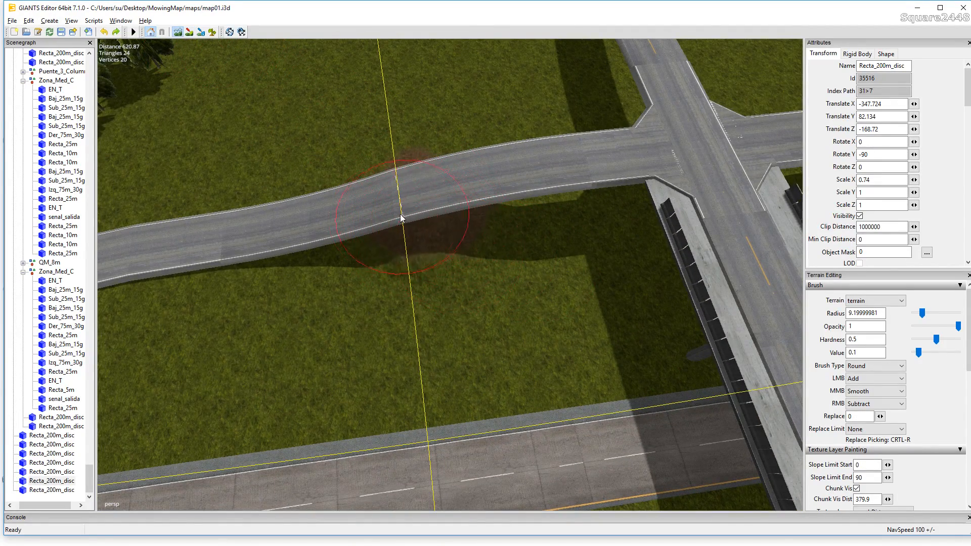
pyautogui.moveTo(262, 244); pyautogui.dragTo(166, 254)
pyautogui.moveTo(506, 248)
pyautogui.keyDown('alt'); pyautogui.mouseDown()
pyautogui.moveTo(338, 242)
pyautogui.moveTo(379, 228)
pyautogui.moveTo(392, 234)
pyautogui.moveTo(338, 264)
pyautogui.moveTo(515, 254)
pyautogui.moveTo(298, 320)
pyautogui.moveTo(269, 303)
pyautogui.mouseUp(); pyautogui.keyUp('alt')
pyautogui.scroll(5, 338, 241)
pyautogui.moveTo(268, 303)
pyautogui.keyDown('alt'); pyautogui.mouseDown()
pyautogui.moveTo(296, 229)
pyautogui.moveTo(576, 199)
pyautogui.mouseUp(); pyautogui.keyUp('alt')
pyautogui.scroll(-5, 575, 200)
pyautogui.moveTo(439, 293)
pyautogui.mouseDown()
pyautogui.moveTo(369, 280)
pyautogui.moveTo(433, 276)
pyautogui.moveTo(470, 289)
pyautogui.moveTo(339, 272)
pyautogui.moveTo(612, 294)
pyautogui.moveTo(446, 270)
pyautogui.moveTo(490, 283)
pyautogui.moveTo(550, 226)
pyautogui.moveTo(472, 259)
pyautogui.moveTo(369, 208)
pyautogui.moveTo(418, 329)
pyautogui.moveTo(429, 293)
pyautogui.moveTo(464, 269)
pyautogui.moveTo(493, 269)
pyautogui.moveTo(488, 257)
pyautogui.moveTo(292, 299)
pyautogui.moveTo(295, 308)
pyautogui.moveTo(402, 256)
pyautogui.moveTo(562, 267)
pyautogui.moveTo(549, 323)
pyautogui.moveTo(293, 331)
pyautogui.moveTo(336, 335)
pyautogui.moveTo(349, 324)
pyautogui.moveTo(387, 337)
pyautogui.moveTo(390, 379)
pyautogui.moveTo(457, 282)
pyautogui.moveTo(621, 353)
pyautogui.moveTo(544, 304)
pyautogui.moveTo(644, 336)
pyautogui.moveTo(658, 367)
pyautogui.moveTo(634, 373)
pyautogui.moveTo(460, 353)
pyautogui.mouseUp()
pyautogui.scroll(5, 430, 290)
pyautogui.scroll(3, 476, 319)
pyautogui.scroll(-3, 477, 319)
pyautogui.keyDown('alt'); pyautogui.moveTo(477, 320); pyautogui.dragTo(369, 312); pyautogui.keyUp('alt')
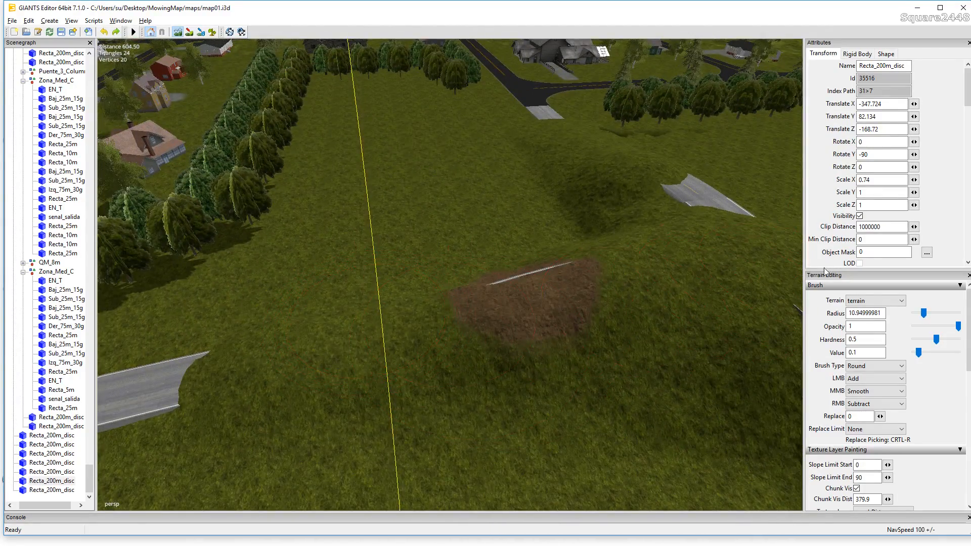
# - Change the brush's LMB action to Smooth and soften the raised ground covering the ramp
pyautogui.click(873, 379)
pyautogui.click(871, 399)
pyautogui.moveTo(629, 358)
pyautogui.keyDown('alt'); pyautogui.mouseDown()
pyautogui.moveTo(395, 321)
pyautogui.moveTo(488, 319)
pyautogui.moveTo(468, 316)
pyautogui.moveTo(499, 325)
pyautogui.moveTo(502, 313)
pyautogui.moveTo(378, 330)
pyautogui.moveTo(314, 291)
pyautogui.moveTo(424, 292)
pyautogui.moveTo(463, 309)
pyautogui.moveTo(731, 339)
pyautogui.moveTo(256, 270)
pyautogui.moveTo(383, 270)
pyautogui.moveTo(518, 370)
pyautogui.moveTo(391, 349)
pyautogui.moveTo(309, 353)
pyautogui.moveTo(341, 321)
pyautogui.moveTo(321, 331)
pyautogui.moveTo(289, 244)
pyautogui.moveTo(362, 327)
pyautogui.moveTo(433, 354)
pyautogui.moveTo(412, 227)
pyautogui.moveTo(374, 240)
pyautogui.moveTo(492, 223)
pyautogui.moveTo(402, 245)
pyautogui.mouseUp(); pyautogui.keyUp('alt')
pyautogui.scroll(3, 314, 292)
pyautogui.scroll(-7, 413, 297)
pyautogui.moveTo(433, 316)
pyautogui.mouseDown()
pyautogui.moveTo(448, 398)
pyautogui.moveTo(433, 288)
pyautogui.moveTo(444, 319)
pyautogui.mouseUp()
# - Smooth the embankment around the overpass junction to uncover the road surface, with a brush radius of about 5.7
pyautogui.moveTo(448, 386)
pyautogui.keyDown('alt'); pyautogui.mouseDown()
pyautogui.moveTo(420, 345)
pyautogui.moveTo(441, 415)
pyautogui.moveTo(521, 413)
pyautogui.moveTo(329, 415)
pyautogui.moveTo(405, 411)
pyautogui.mouseUp(); pyautogui.keyUp('alt')
pyautogui.scroll(2, 420, 345)
pyautogui.scroll(-1, 442, 415)
pyautogui.scroll(-4, 552, 389)
pyautogui.moveTo(515, 335)
pyautogui.mouseDown()
pyautogui.moveTo(477, 353)
pyautogui.moveTo(500, 360)
pyautogui.mouseUp()
pyautogui.keyDown('alt'); pyautogui.moveTo(500, 360); pyautogui.dragTo(438, 362); pyautogui.keyUp('alt')
pyautogui.scroll(2, 476, 360)
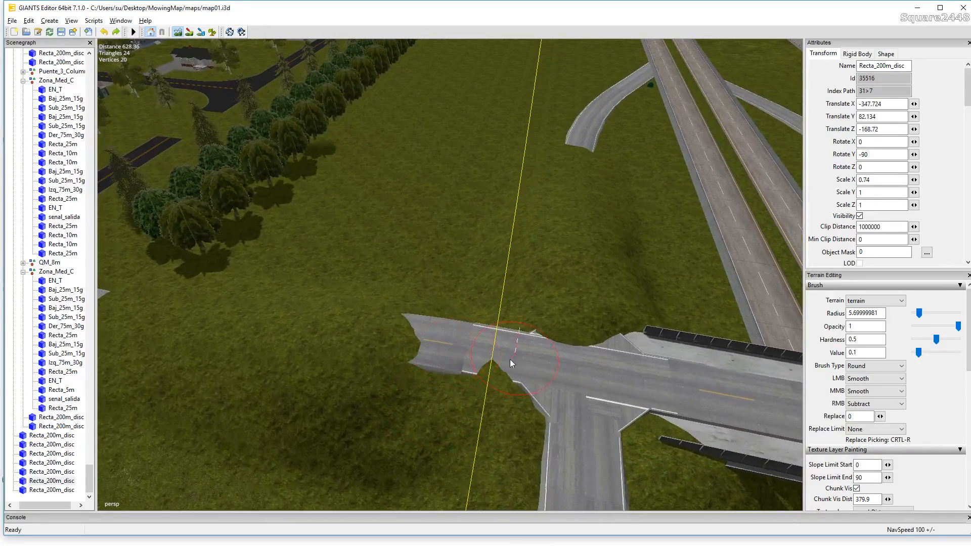
# - Smooth the terrain along the road connecting the overpass junction to the town
pyautogui.keyDown('alt'); pyautogui.moveTo(514, 370); pyautogui.dragTo(263, 259); pyautogui.keyUp('alt')
pyautogui.moveTo(368, 318); pyautogui.dragTo(460, 360)
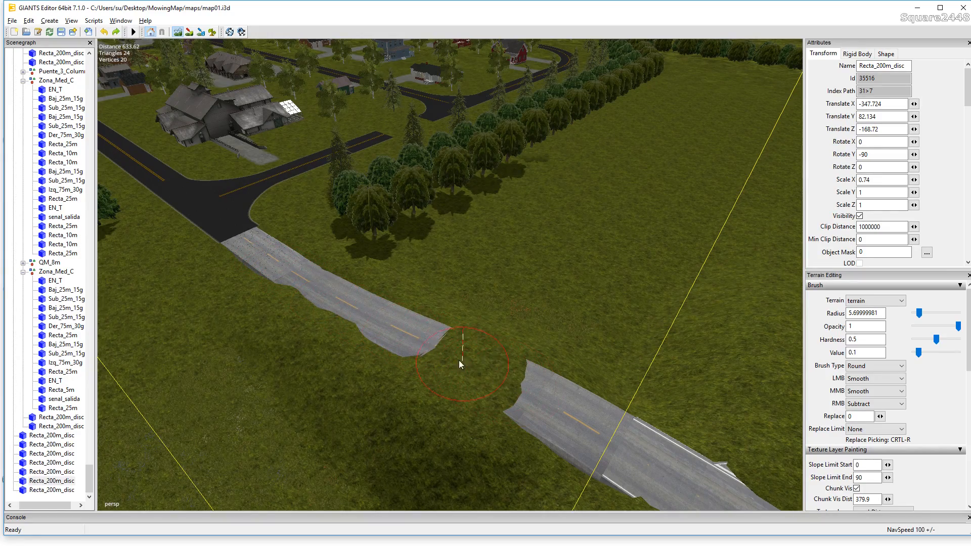
pyautogui.scroll(5, 369, 331)
pyautogui.keyDown('alt'); pyautogui.moveTo(369, 332); pyautogui.dragTo(432, 412); pyautogui.keyUp('alt')
pyautogui.moveTo(338, 334)
pyautogui.mouseDown()
pyautogui.moveTo(359, 339)
pyautogui.moveTo(472, 467)
pyautogui.mouseUp()
pyautogui.keyDown('alt'); pyautogui.moveTo(413, 424); pyautogui.dragTo(405, 390); pyautogui.keyUp('alt')
pyautogui.scroll(-3, 406, 390)
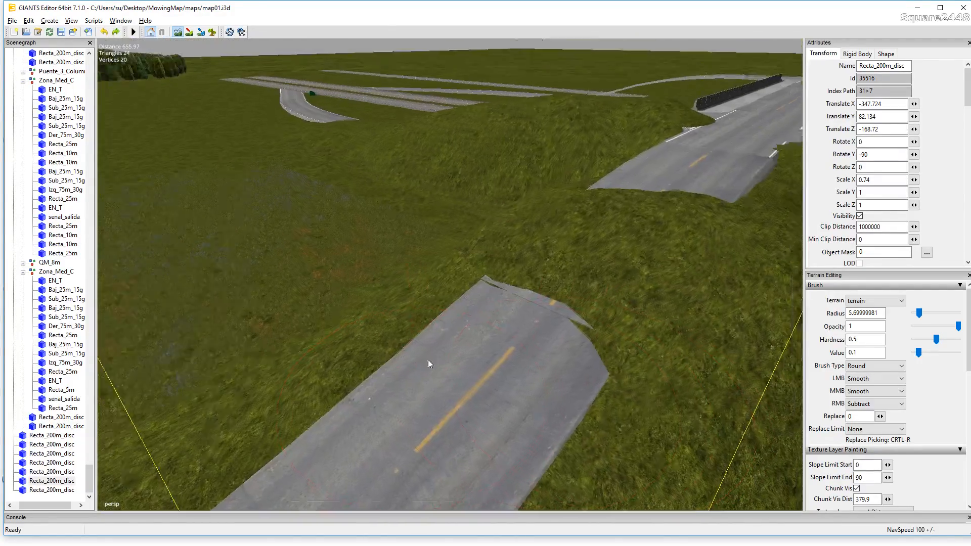
# - Smooth the remaining embankments around the ramps and overpass with a brush radius of about 6.2
pyautogui.moveTo(428, 360)
pyautogui.keyDown('alt'); pyautogui.mouseDown()
pyautogui.moveTo(451, 332)
pyautogui.moveTo(575, 271)
pyautogui.moveTo(503, 310)
pyautogui.moveTo(547, 278)
pyautogui.moveTo(515, 336)
pyautogui.moveTo(509, 411)
pyautogui.moveTo(535, 278)
pyautogui.moveTo(587, 284)
pyautogui.moveTo(458, 329)
pyautogui.moveTo(672, 371)
pyautogui.mouseUp(); pyautogui.keyUp('alt')
pyautogui.scroll(3, 471, 304)
pyautogui.scroll(3, 490, 330)
pyautogui.keyDown('ctrl'); pyautogui.scroll(5, 411, 305); pyautogui.keyUp('ctrl')
pyautogui.moveTo(481, 320)
pyautogui.keyDown('alt'); pyautogui.mouseDown()
pyautogui.moveTo(355, 271)
pyautogui.moveTo(349, 357)
pyautogui.moveTo(373, 333)
pyautogui.mouseUp(); pyautogui.keyUp('alt')
pyautogui.moveTo(511, 299)
pyautogui.mouseDown()
pyautogui.moveTo(566, 288)
pyautogui.moveTo(523, 305)
pyautogui.moveTo(483, 292)
pyautogui.moveTo(563, 286)
pyautogui.moveTo(500, 291)
pyautogui.mouseUp()
pyautogui.moveTo(500, 291)
pyautogui.keyDown('alt'); pyautogui.mouseDown()
pyautogui.moveTo(549, 297)
pyautogui.moveTo(501, 300)
pyautogui.moveTo(175, 256)
pyautogui.moveTo(138, 266)
pyautogui.moveTo(375, 288)
pyautogui.moveTo(321, 269)
pyautogui.moveTo(329, 280)
pyautogui.moveTo(140, 274)
pyautogui.moveTo(221, 280)
pyautogui.mouseUp(); pyautogui.keyUp('alt')
pyautogui.scroll(-6, 549, 298)
pyautogui.scroll(6, 220, 281)
pyautogui.moveTo(124, 262)
pyautogui.mouseDown()
pyautogui.moveTo(387, 313)
pyautogui.moveTo(298, 306)
pyautogui.moveTo(146, 288)
pyautogui.moveTo(503, 327)
pyautogui.moveTo(573, 309)
pyautogui.moveTo(256, 271)
pyautogui.moveTo(195, 252)
pyautogui.moveTo(299, 299)
pyautogui.moveTo(273, 338)
pyautogui.moveTo(286, 310)
pyautogui.moveTo(212, 305)
pyautogui.moveTo(223, 306)
pyautogui.moveTo(160, 286)
pyautogui.moveTo(201, 290)
pyautogui.moveTo(147, 300)
pyautogui.moveTo(185, 288)
pyautogui.moveTo(359, 298)
pyautogui.moveTo(344, 385)
pyautogui.moveTo(548, 172)
pyautogui.moveTo(490, 312)
pyautogui.moveTo(547, 330)
pyautogui.mouseUp()
pyautogui.moveTo(548, 328)
pyautogui.keyDown('alt'); pyautogui.mouseDown(button='right')
pyautogui.moveTo(640, 189)
pyautogui.moveTo(503, 331)
pyautogui.mouseUp(button='right'); pyautogui.keyUp('alt')
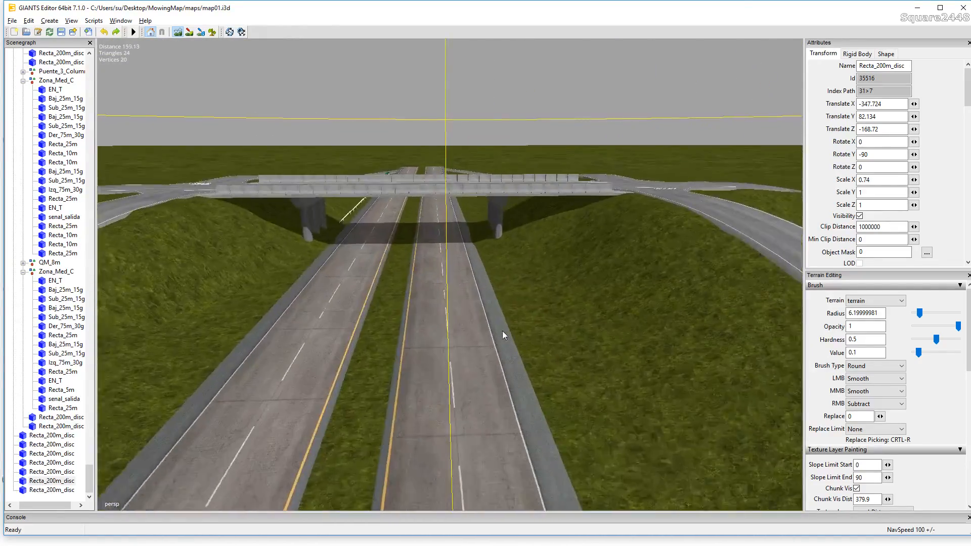
# - Set the brush radius to about 4.45, its LMB action to Add and the texture layer to mountainRock
pyautogui.keyDown('alt'); pyautogui.moveTo(503, 331); pyautogui.dragTo(523, 333); pyautogui.keyUp('alt')
pyautogui.scroll(-7, 499, 335)
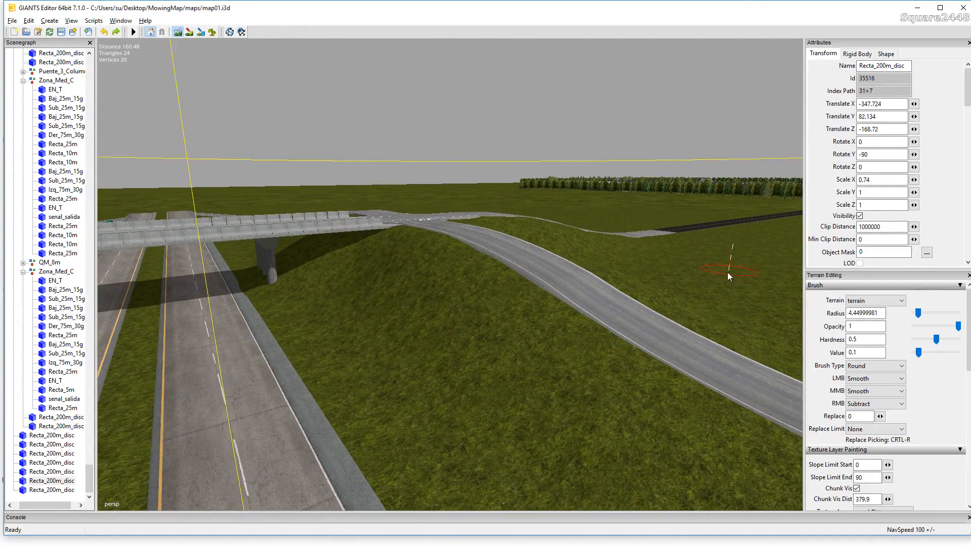
pyautogui.scroll(-1, 924, 420)
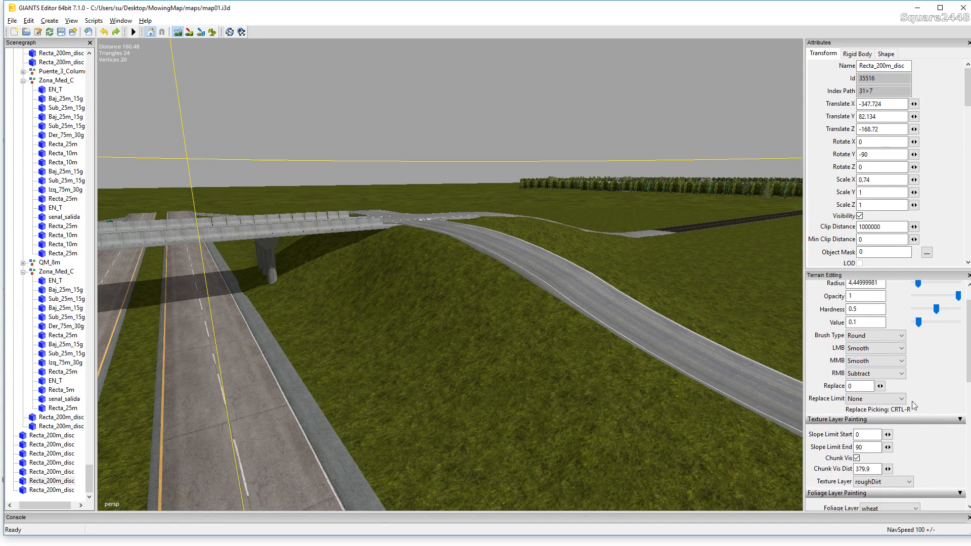
pyautogui.click(875, 348)
pyautogui.click(875, 376)
pyautogui.scroll(-1, 894, 447)
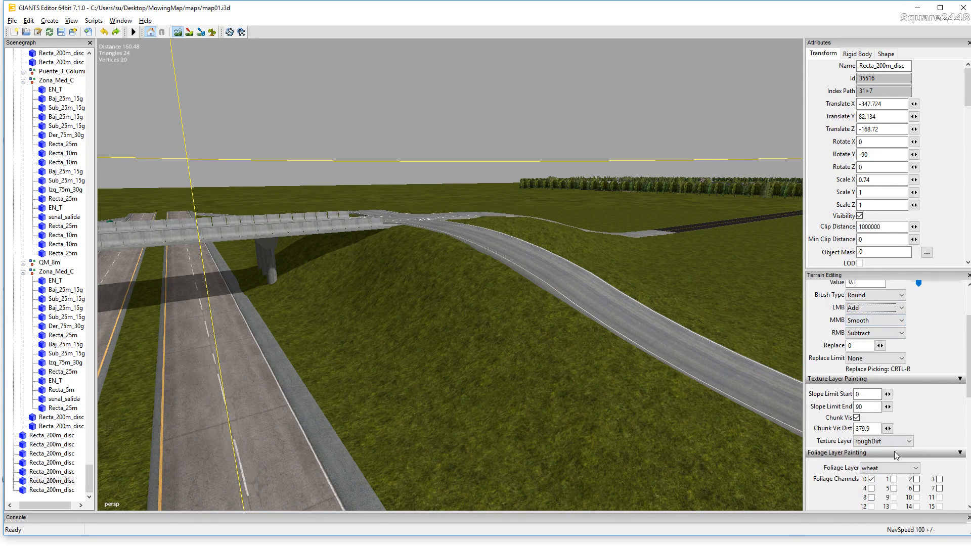
pyautogui.click(891, 444)
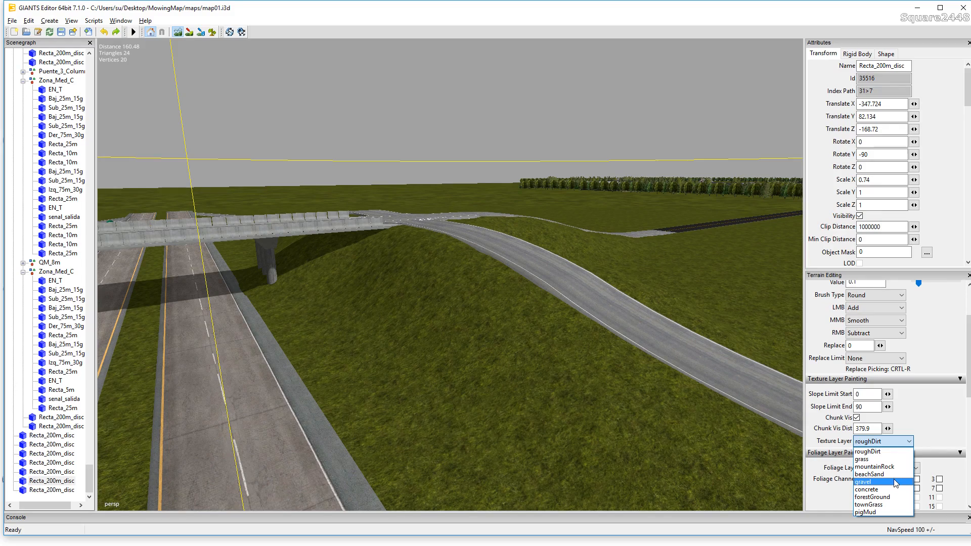
pyautogui.click(892, 467)
pyautogui.scroll(2, 453, 306)
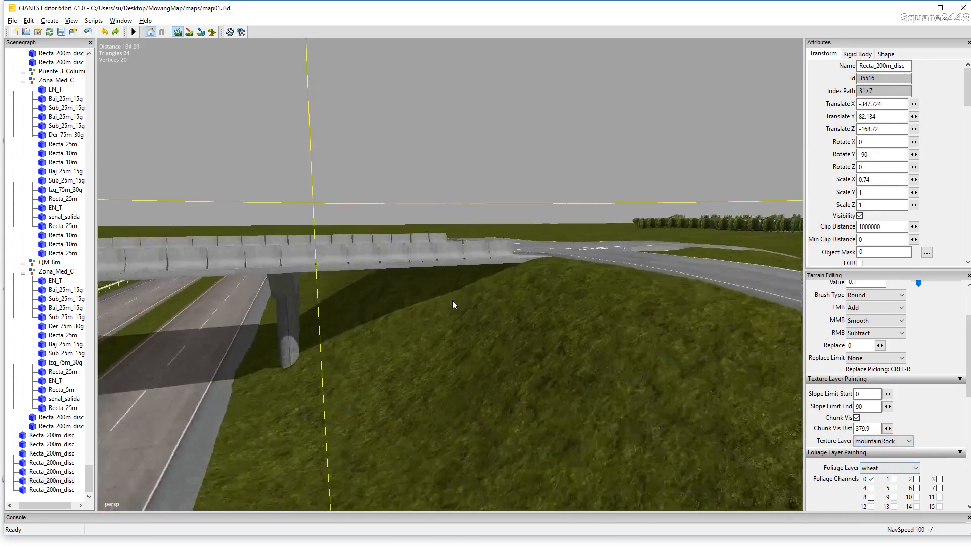
# - Switch to texture painting and paint mountainRock on the embankment slopes beside and beneath the overpass
pyautogui.keyDown('alt'); pyautogui.moveTo(453, 306); pyautogui.dragTo(526, 329); pyautogui.keyUp('alt')
pyautogui.scroll(-2, 526, 329)
pyautogui.click(190, 32)
pyautogui.moveTo(350, 275)
pyautogui.mouseDown()
pyautogui.moveTo(325, 305)
pyautogui.moveTo(327, 318)
pyautogui.moveTo(283, 308)
pyautogui.moveTo(387, 353)
pyautogui.mouseUp()
pyautogui.keyDown('alt'); pyautogui.moveTo(387, 353); pyautogui.dragTo(384, 340); pyautogui.keyUp('alt')
pyautogui.scroll(-2, 384, 340)
pyautogui.moveTo(353, 312)
pyautogui.mouseDown()
pyautogui.moveTo(656, 338)
pyautogui.moveTo(384, 374)
pyautogui.moveTo(700, 341)
pyautogui.moveTo(736, 348)
pyautogui.moveTo(627, 329)
pyautogui.mouseUp()
pyautogui.moveTo(627, 329)
pyautogui.keyDown('alt'); pyautogui.mouseDown(button='right')
pyautogui.moveTo(584, 379)
pyautogui.moveTo(629, 316)
pyautogui.mouseUp(button='right'); pyautogui.keyUp('alt')
pyautogui.moveTo(630, 316)
pyautogui.keyDown('alt'); pyautogui.mouseDown()
pyautogui.moveTo(690, 348)
pyautogui.moveTo(715, 338)
pyautogui.moveTo(690, 328)
pyautogui.moveTo(622, 373)
pyautogui.moveTo(500, 408)
pyautogui.moveTo(539, 317)
pyautogui.mouseUp(); pyautogui.keyUp('alt')
pyautogui.keyDown('alt'); pyautogui.moveTo(539, 317); pyautogui.dragTo(546, 310); pyautogui.keyUp('alt')
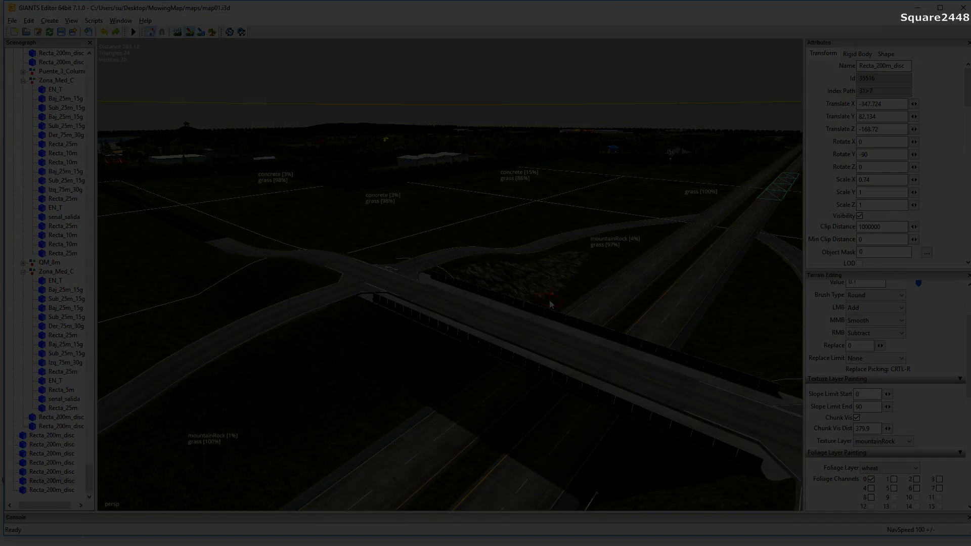